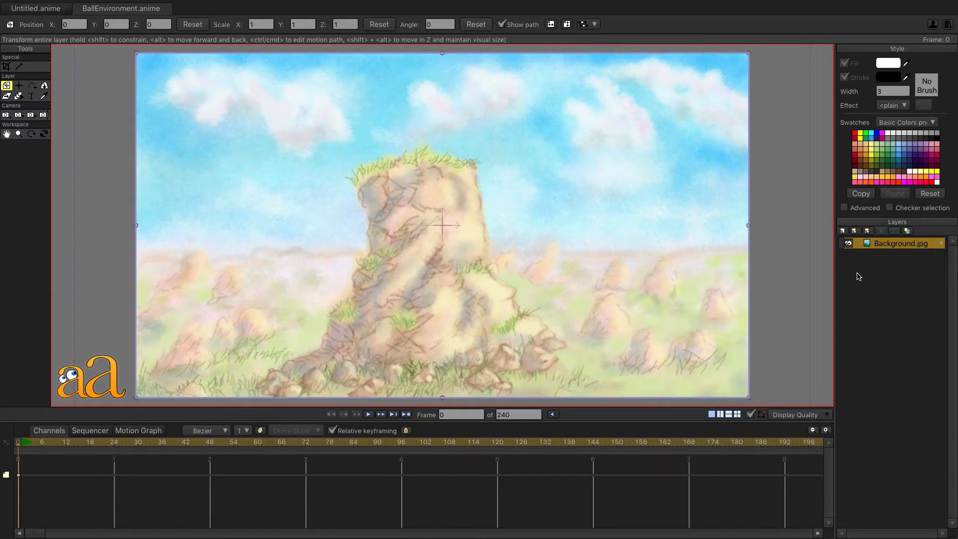
# - Add a vector layer named "Ball" above the Background.jpg layer
pyautogui.click(844, 232)
pyautogui.click(849, 242)
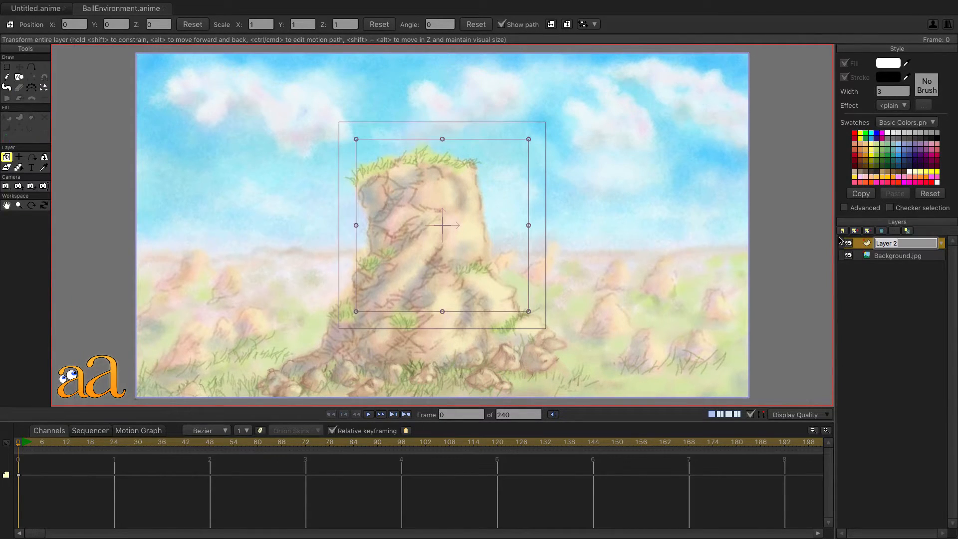
pyautogui.write('Ball')
pyautogui.press('Return')
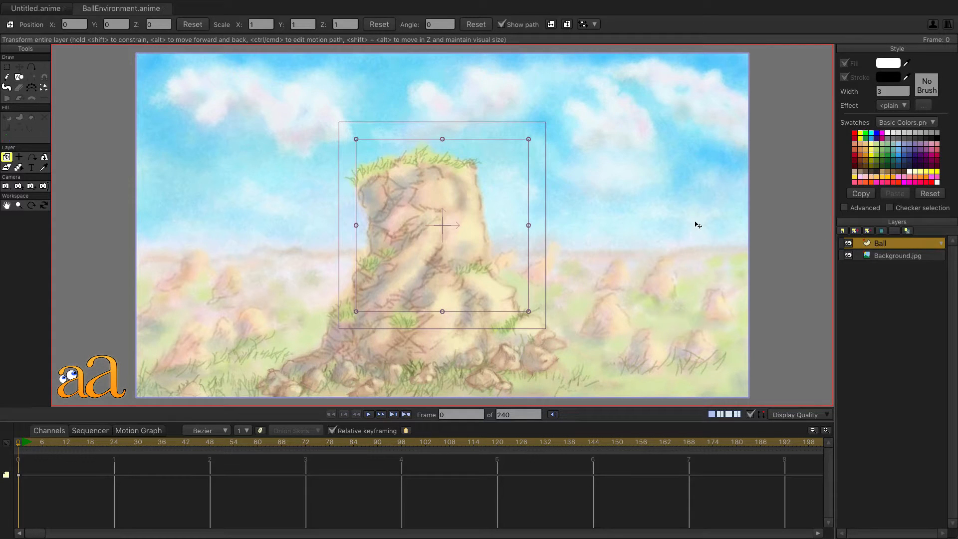
# - Set up the Draw Shape tool for ovals and set the default fill colour to orange FDC071
pyautogui.click(18, 78)
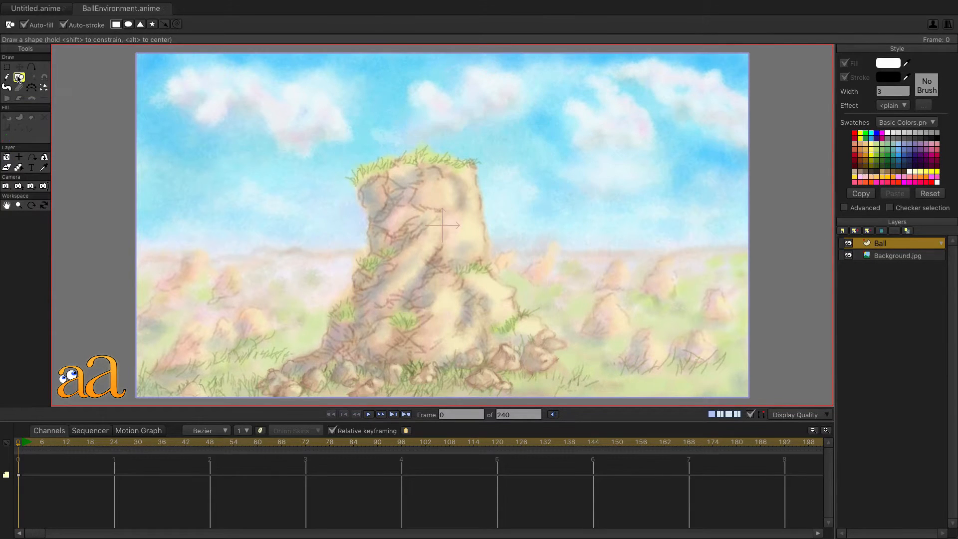
pyautogui.click(129, 24)
pyautogui.click(889, 63)
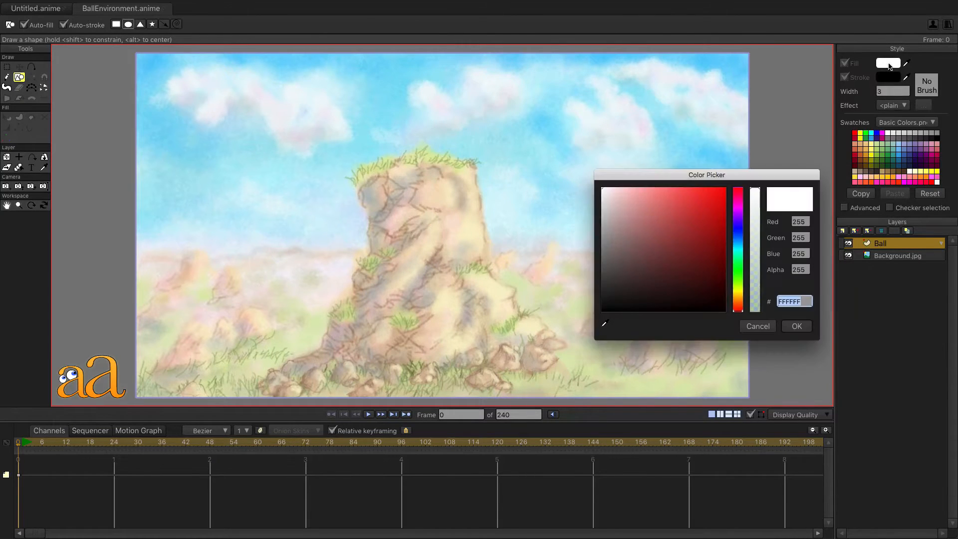
pyautogui.click(738, 302)
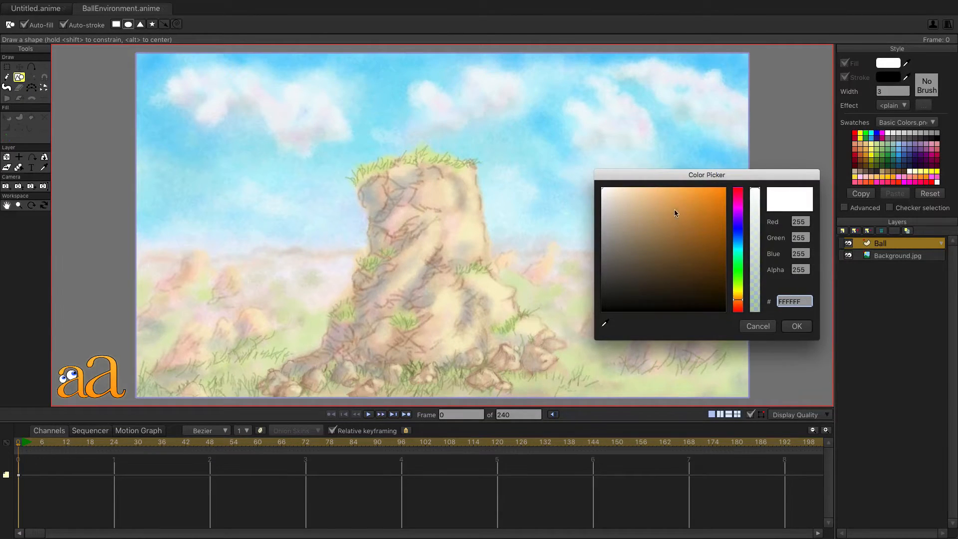
pyautogui.click(657, 189)
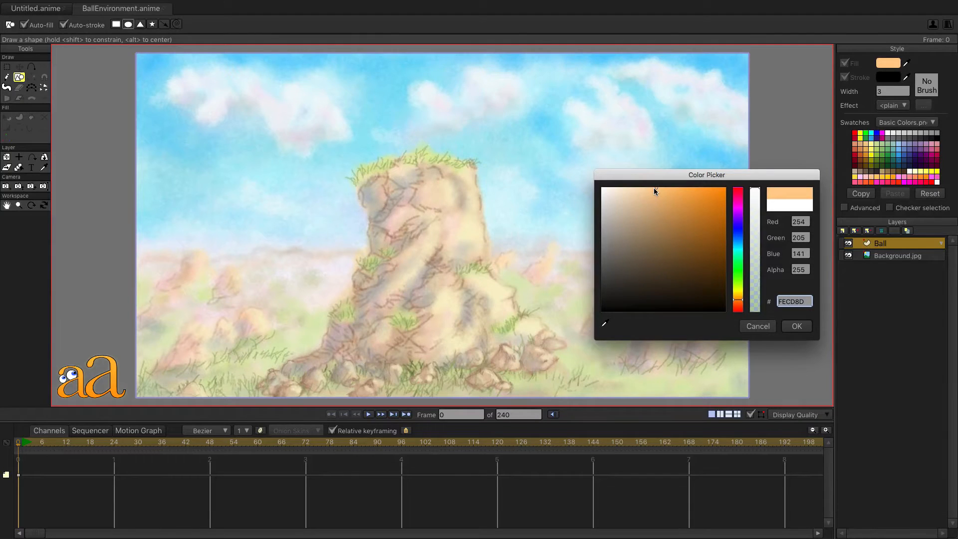
pyautogui.click(670, 188)
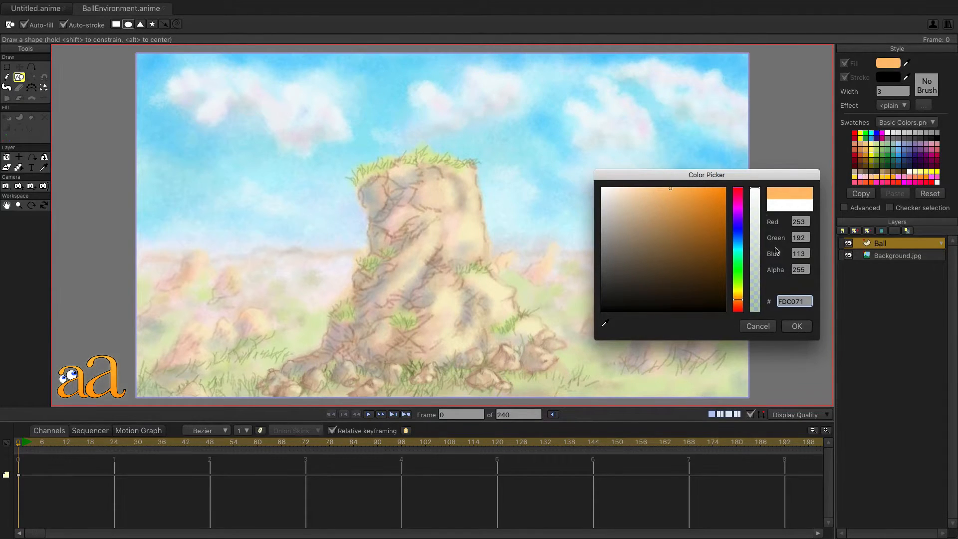
pyautogui.click(798, 327)
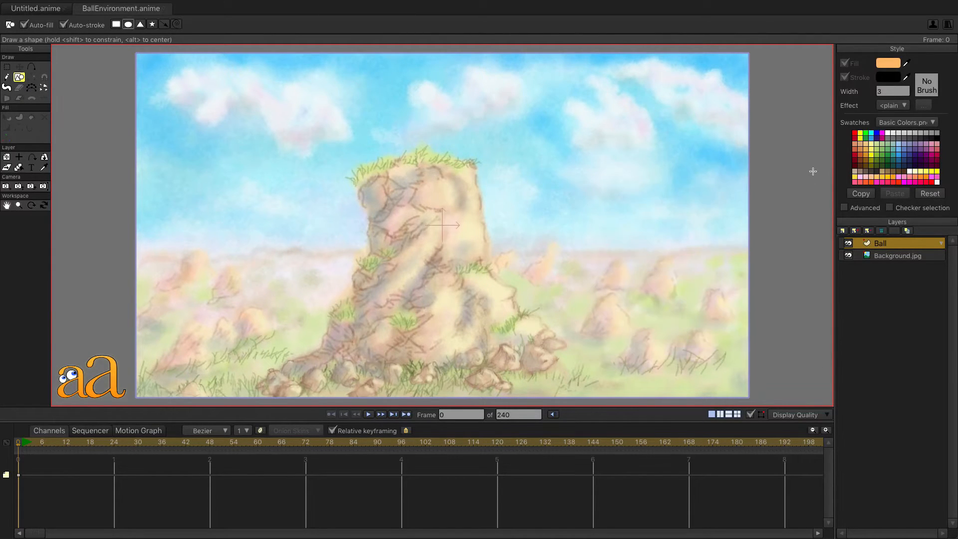
# - Set the default stroke colour to brown 664730
pyautogui.click(893, 82)
pyautogui.moveTo(737, 304); pyautogui.dragTo(742, 302)
pyautogui.click(668, 264)
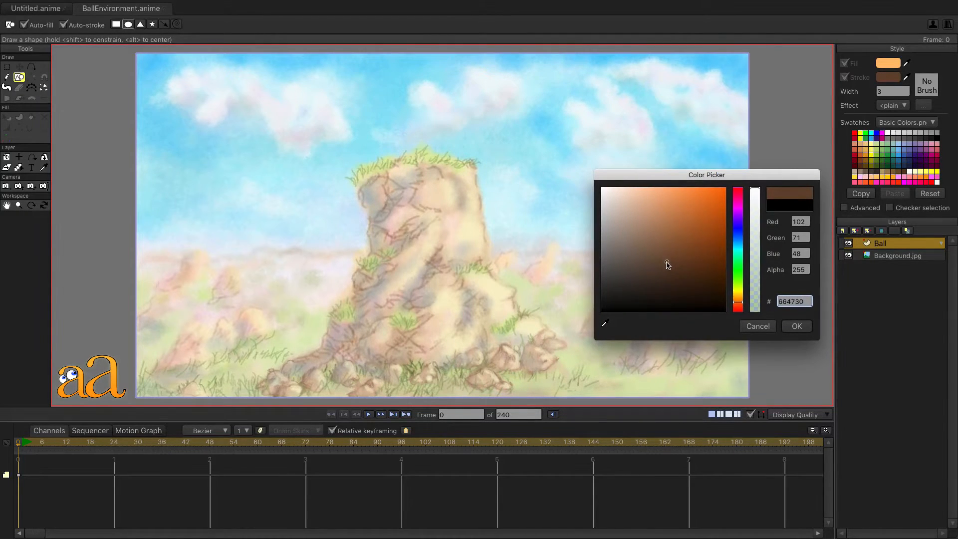
pyautogui.click(798, 327)
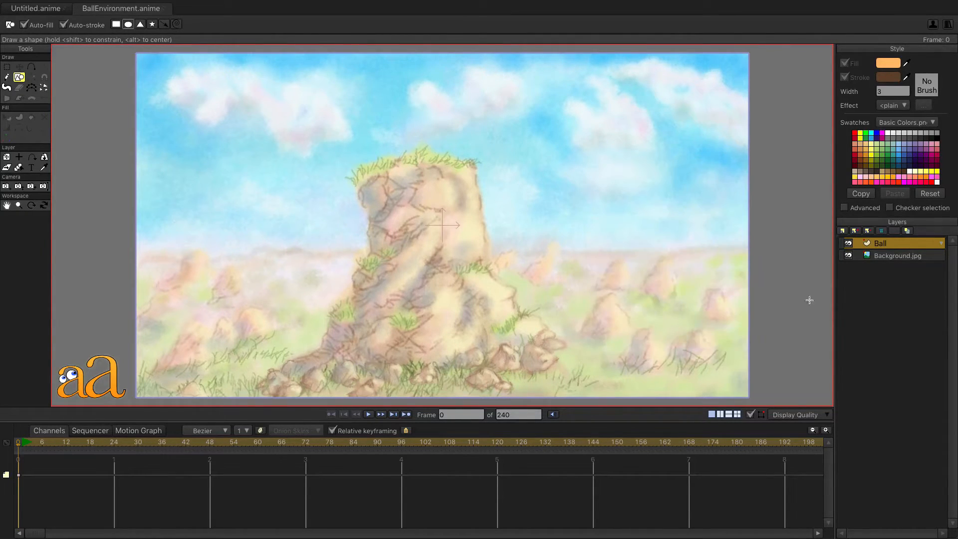
# - Give the default stroke a rough splotchy brush and a width of 2, showing the advanced style options
pyautogui.click(923, 89)
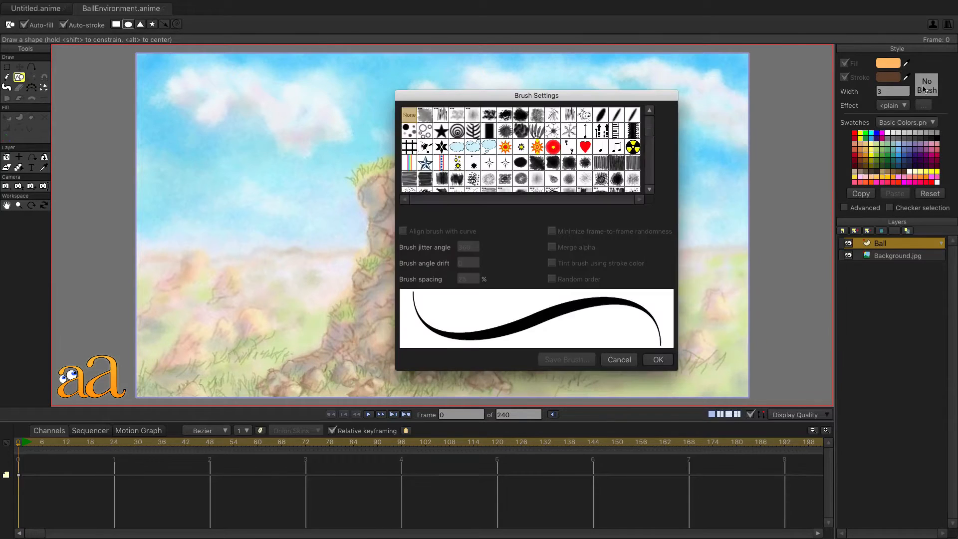
pyautogui.click(490, 114)
pyautogui.click(656, 360)
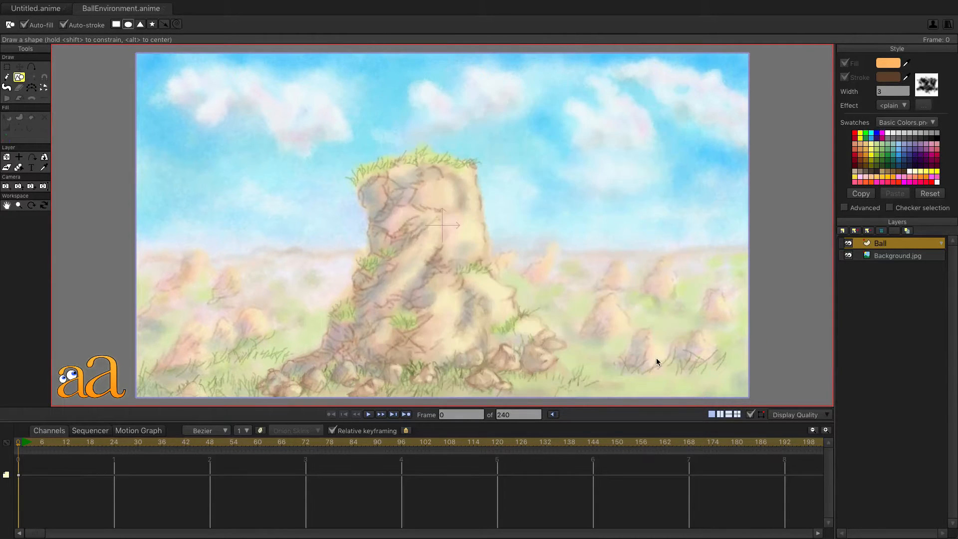
pyautogui.click(844, 207)
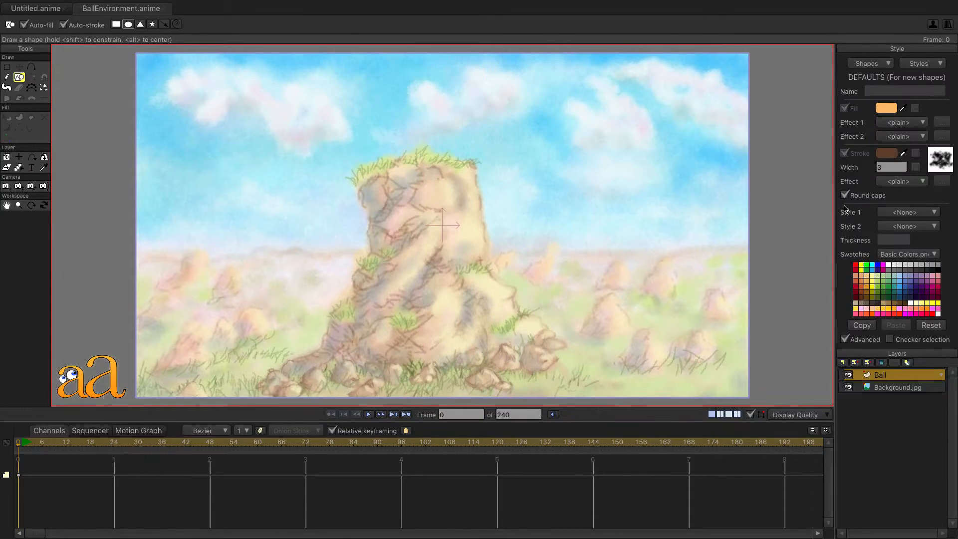
pyautogui.press('g')
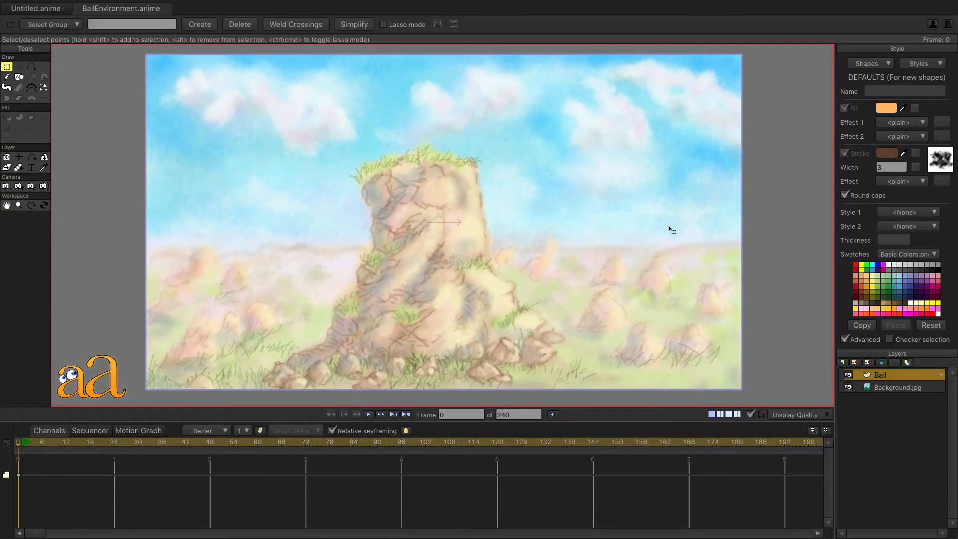
pyautogui.click(881, 167)
pyautogui.write('2')
# - Apply the Shaded effect to the default fill with light angle 53.13, offset 12 and blur 14
pyautogui.click(923, 123)
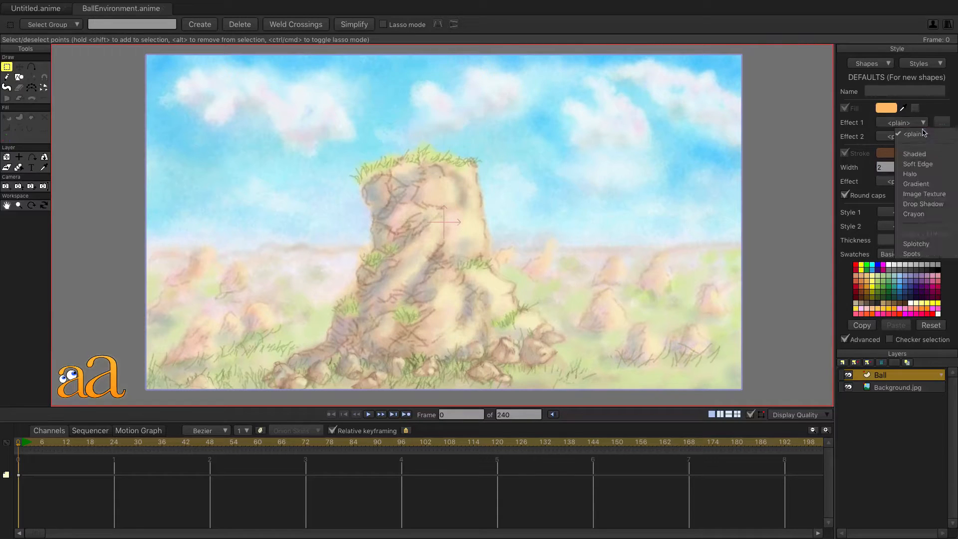
pyautogui.click(922, 154)
pyautogui.moveTo(523, 216); pyautogui.dragTo(527, 217)
pyautogui.doubleClick(519, 257)
pyautogui.write('1')
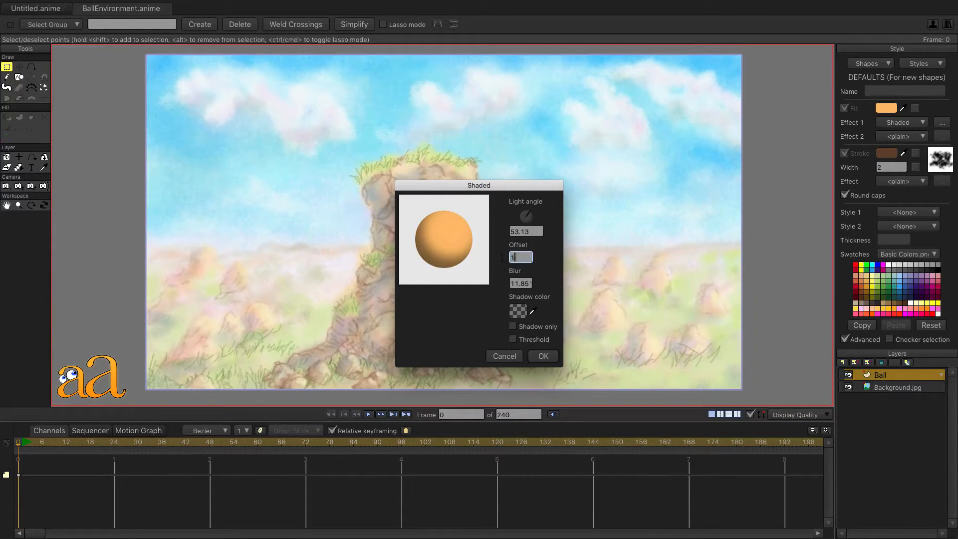
pyautogui.write('2')
pyautogui.doubleClick(522, 283)
pyautogui.moveTo(511, 285); pyautogui.dragTo(481, 284)
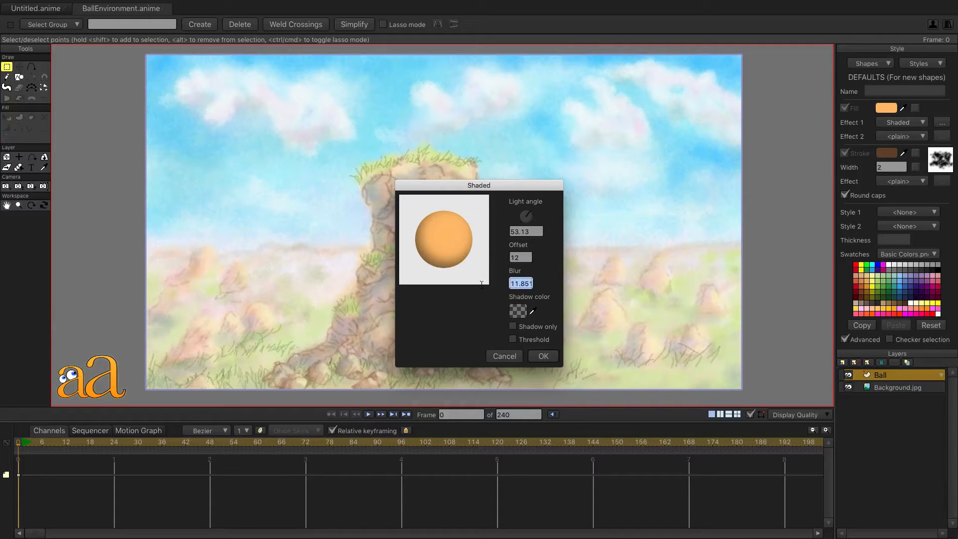
pyautogui.write('1114')
pyautogui.doubleClick(521, 284)
pyautogui.write('14')
pyautogui.click(525, 259)
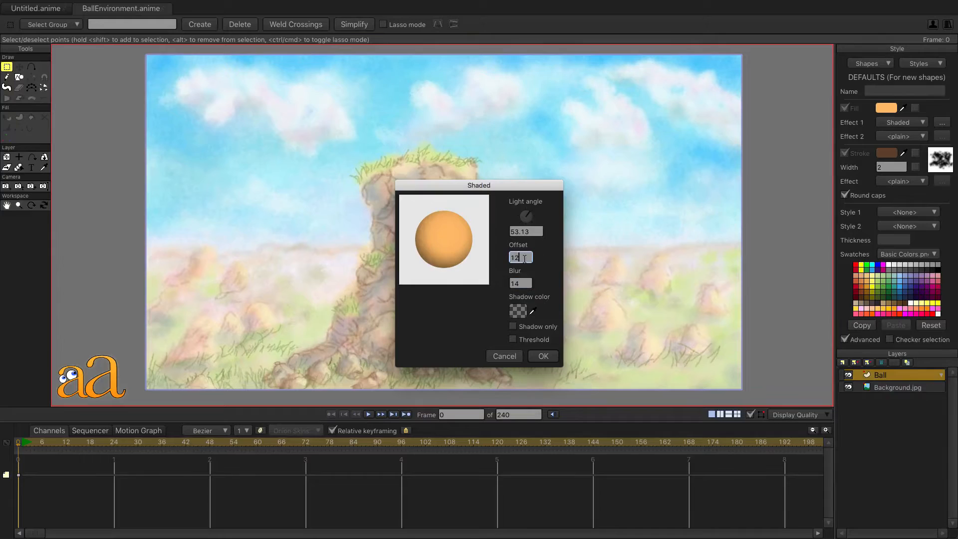
pyautogui.click(543, 356)
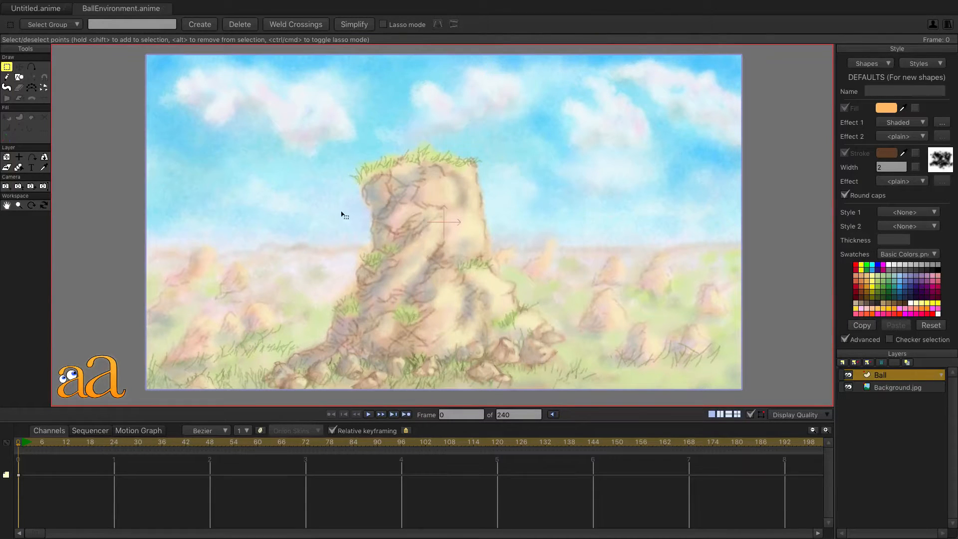
# - Draw a small ball on the grass beside the rocks at the foot of the tower and render a preview
pyautogui.click(20, 78)
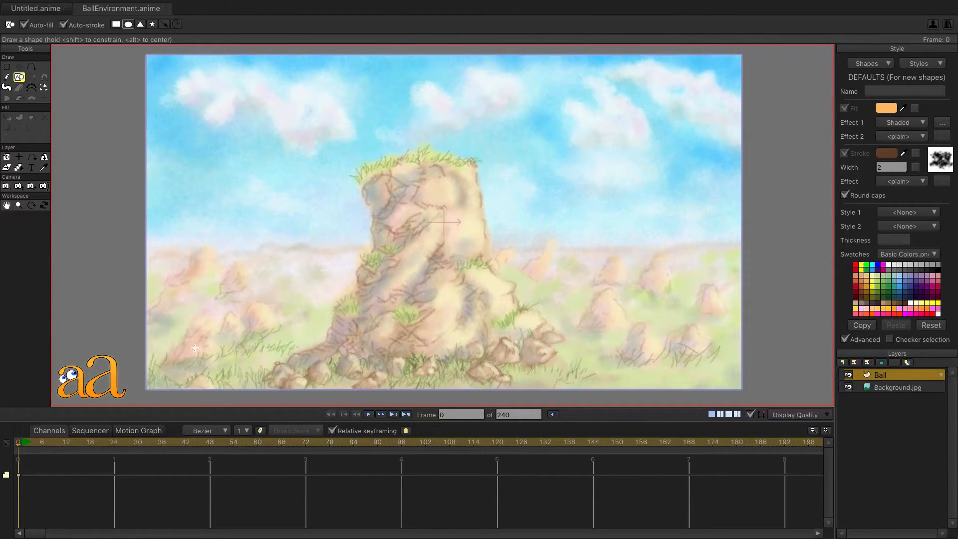
pyautogui.moveTo(240, 345); pyautogui.dragTo(262, 364)
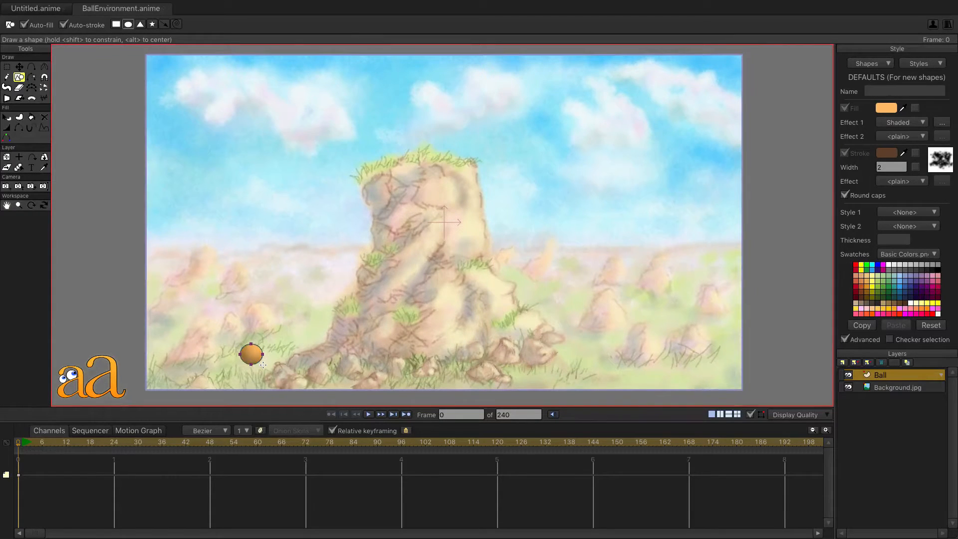
pyautogui.scroll(10, 444, 222)
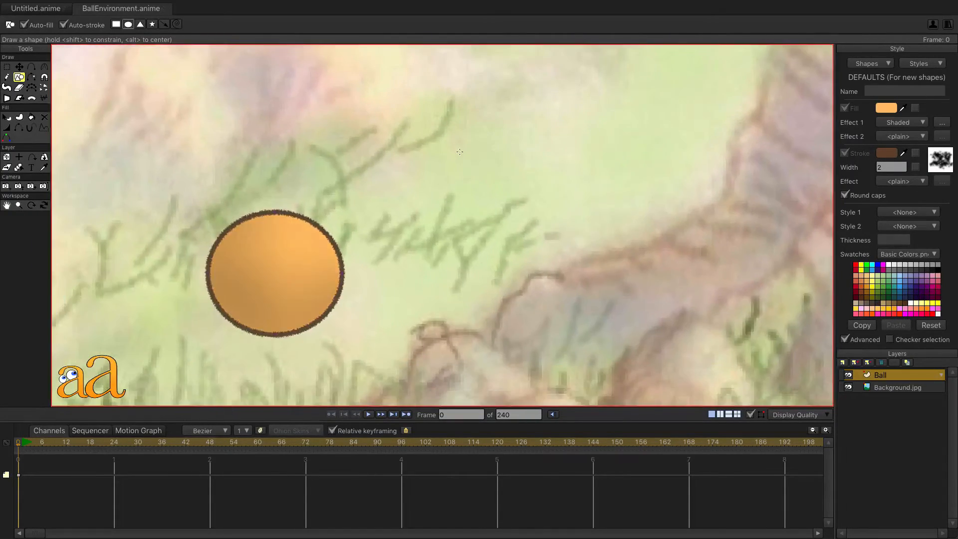
pyautogui.hotkey('ctrl', 'r')
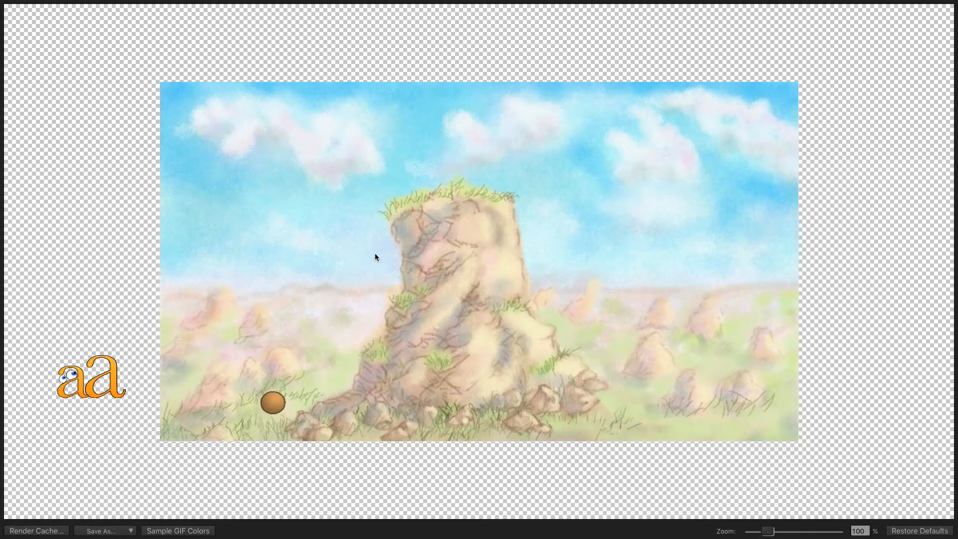
pyautogui.press('Escape')
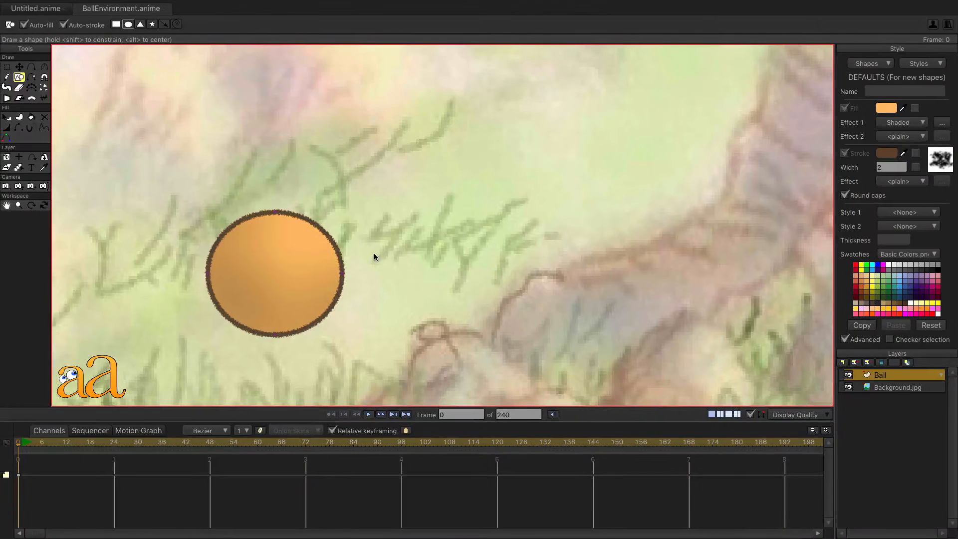
# - Set the default Shaded effect's offset to 7, keeping blur at 14, and render a preview
pyautogui.click(941, 123)
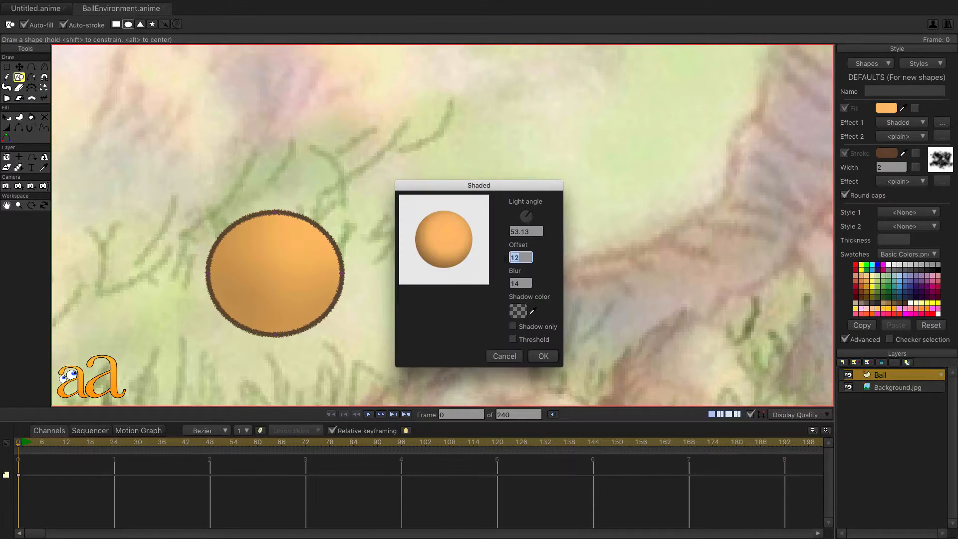
pyautogui.write('7')
pyautogui.press('Tab')
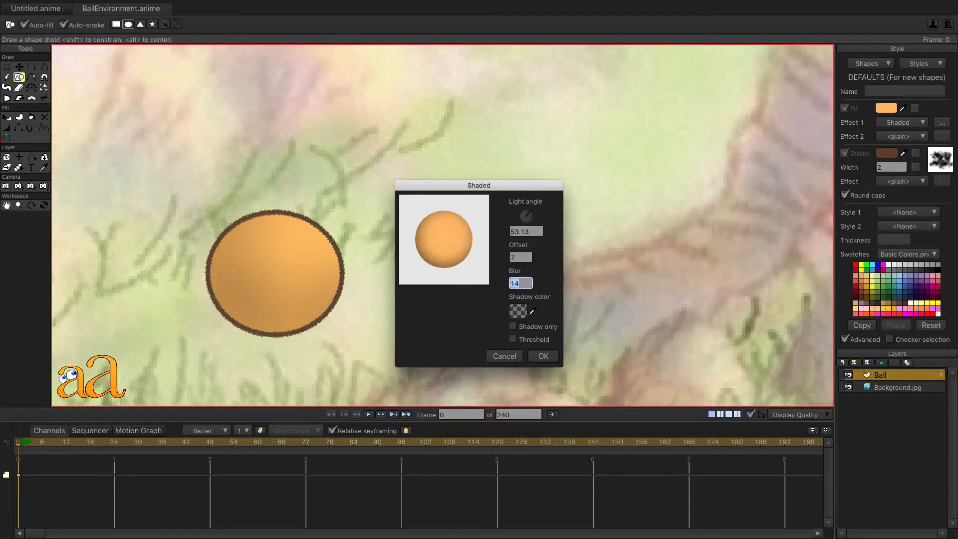
pyautogui.click(543, 356)
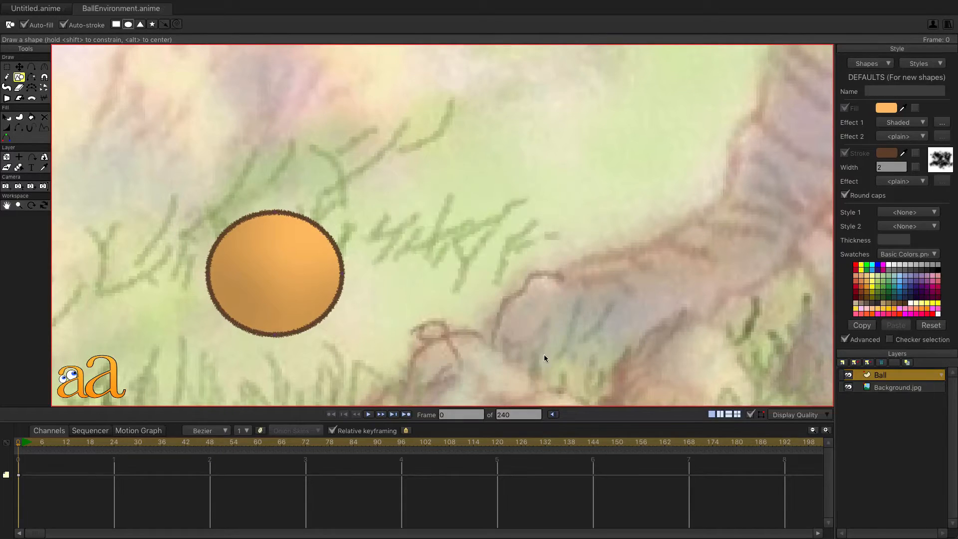
pyautogui.hotkey('ctrl', 'r')
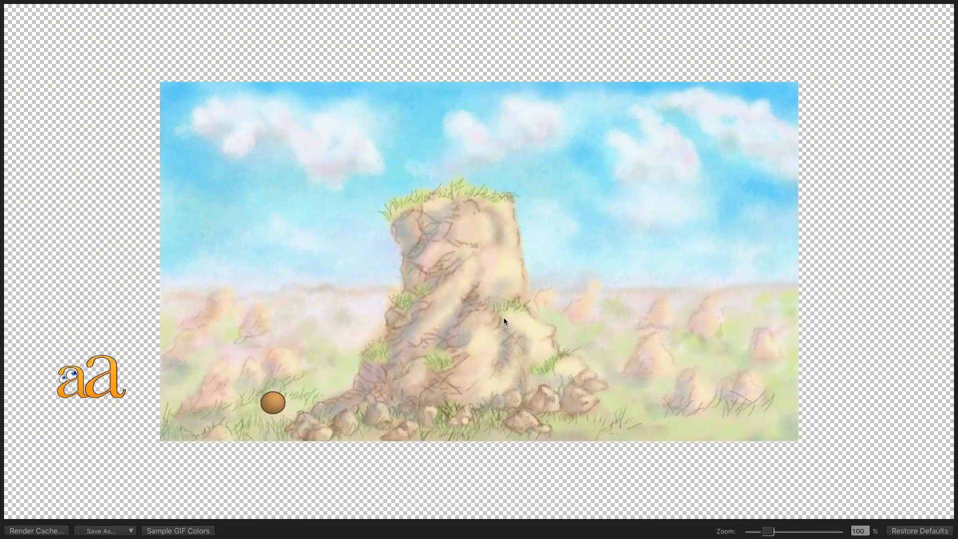
pyautogui.press('Escape')
# - Repaint the ball with the current default fill and stroke using the Paint Bucket and render a preview
pyautogui.click(31, 116)
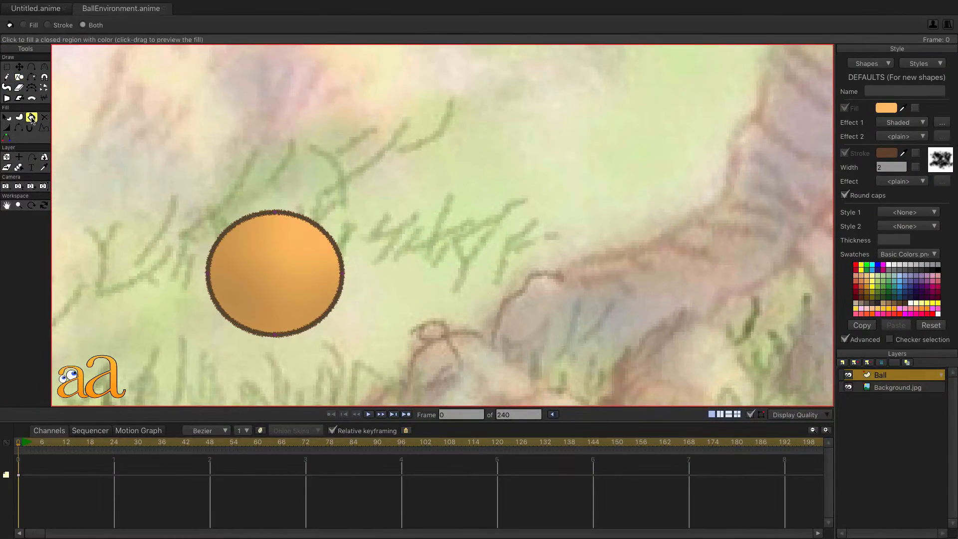
pyautogui.click(300, 272)
pyautogui.hotkey('ctrl', 'r')
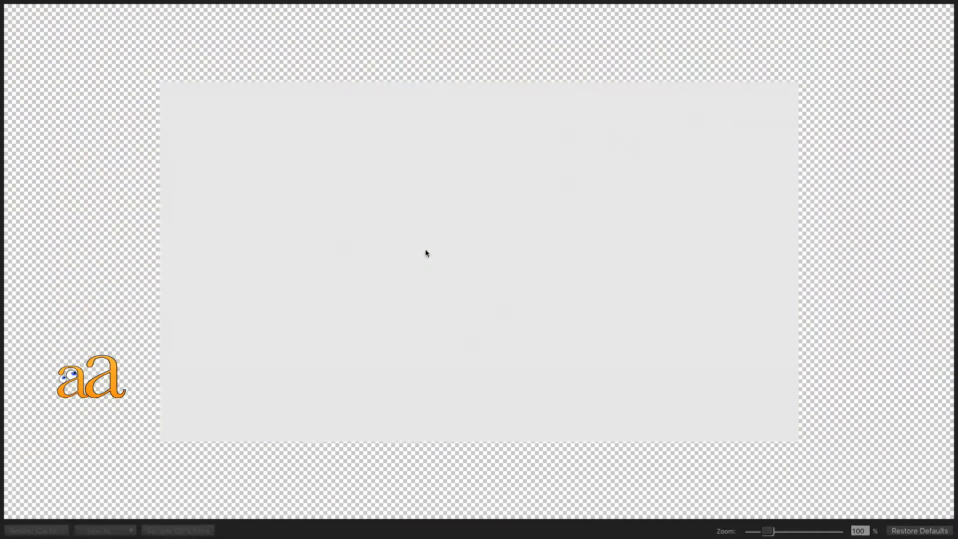
pyautogui.press('Escape')
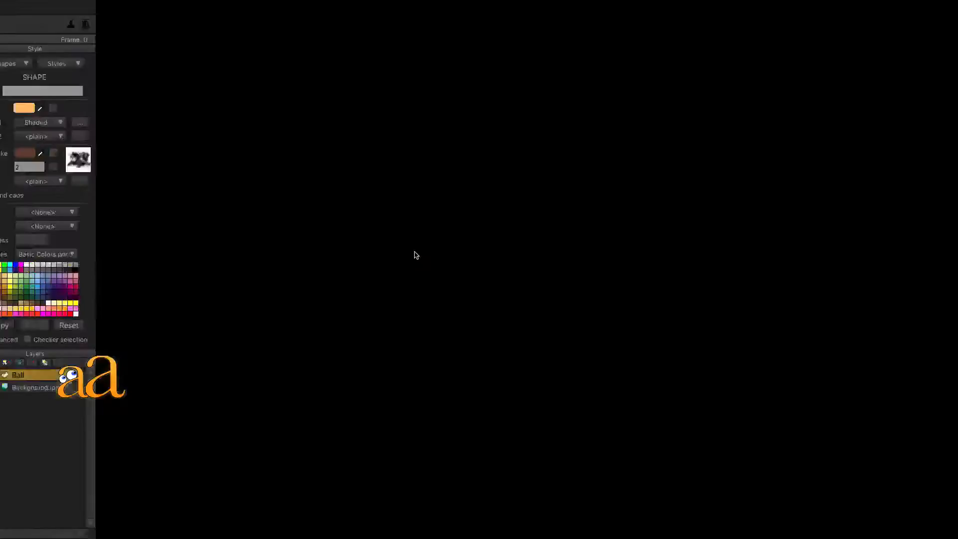
# - Move the ball's points just outside the lower-left edge of the scene, to about X -1.85, Y -0.905
pyautogui.scroll(-10, 414, 251)
pyautogui.scroll(3, 415, 251)
pyautogui.scroll(3, 507, 227)
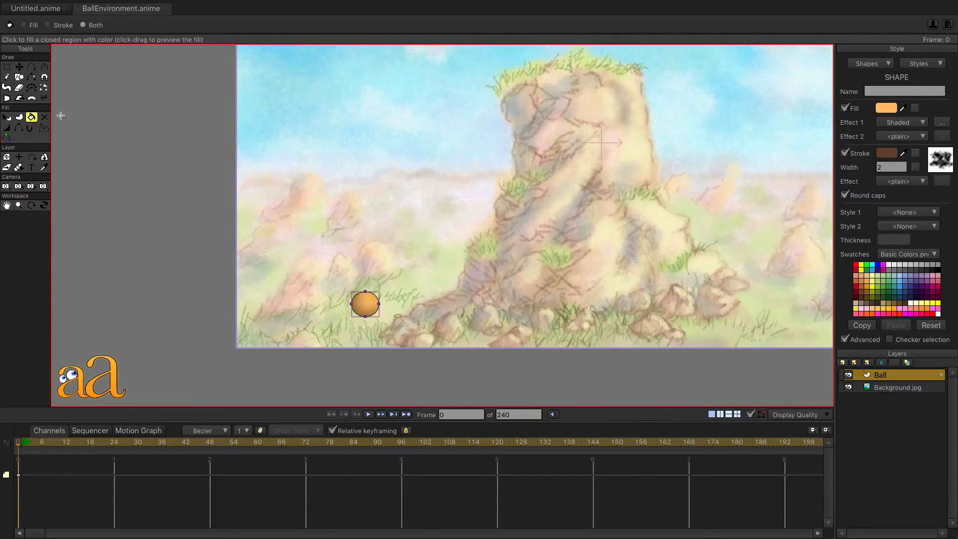
pyautogui.click(19, 67)
pyautogui.moveTo(371, 306); pyautogui.dragTo(227, 330)
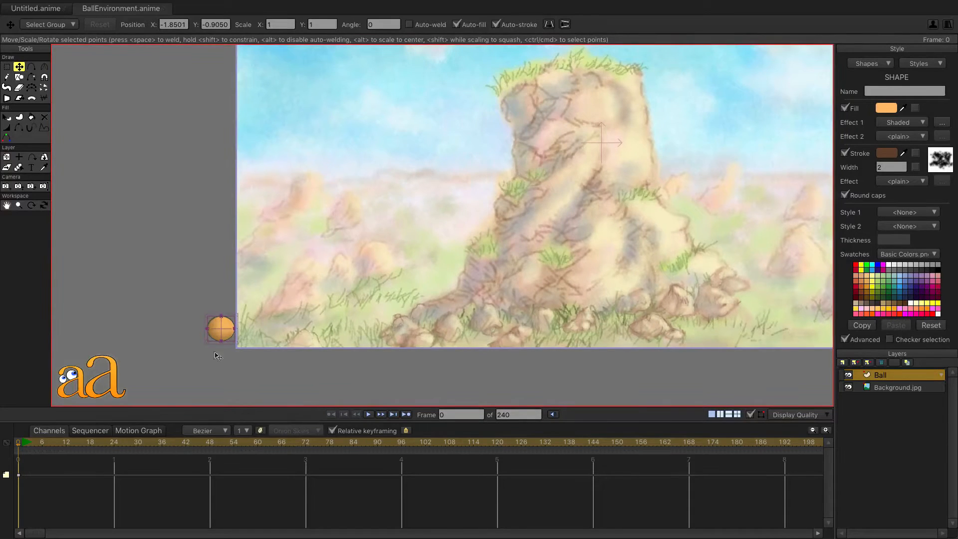
# - Add four new points around the ball's outline between its existing points using the Add Point tool
pyautogui.scroll(5, 195, 377)
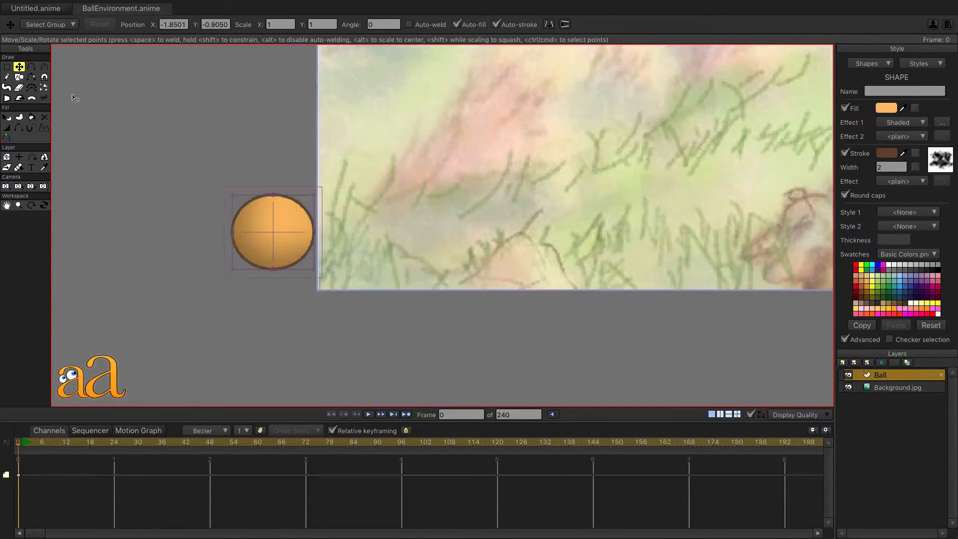
pyautogui.click(31, 66)
pyautogui.click(242, 205)
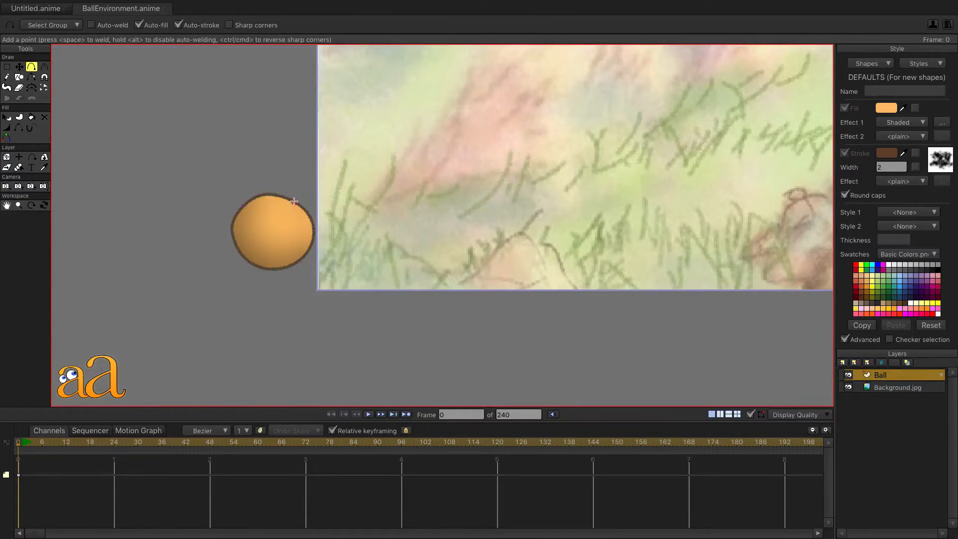
pyautogui.click(296, 202)
pyautogui.click(307, 254)
pyautogui.click(247, 258)
# - Make the ball slightly irregular by nudging its upper-right and lower-left outline points, and move the whole shape to about X -1.847, Y -0.920
pyautogui.press('t')
pyautogui.moveTo(245, 258); pyautogui.dragTo(242, 258)
pyautogui.click(299, 208)
pyautogui.moveTo(293, 202)
pyautogui.mouseDown()
pyautogui.moveTo(283, 201)
pyautogui.moveTo(290, 195)
pyautogui.mouseUp()
pyautogui.click(289, 185)
pyautogui.click(265, 232)
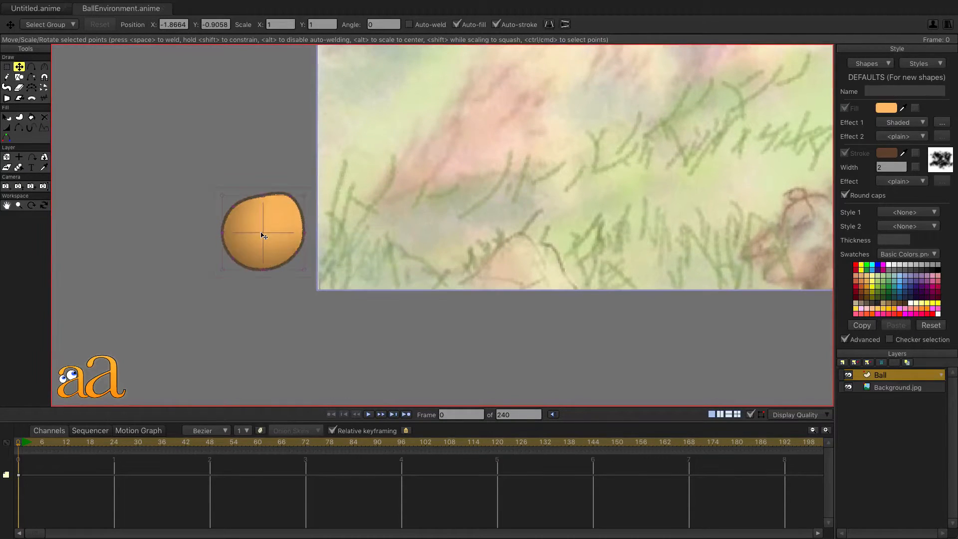
pyautogui.moveTo(261, 232); pyautogui.dragTo(275, 244)
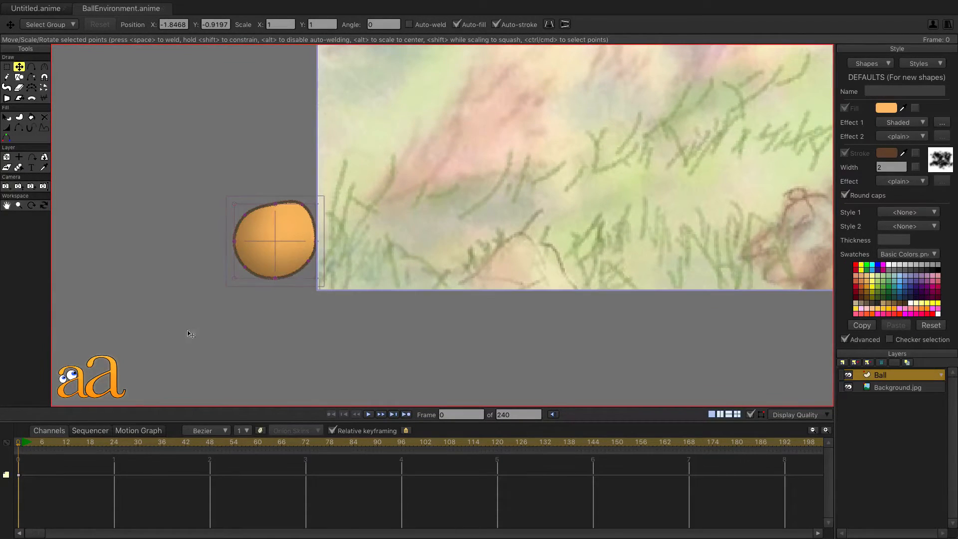
# - At frame 1, set the default keyframe interpolation to Smooth with an interval of 2 and enable onion skins
pyautogui.click(22, 448)
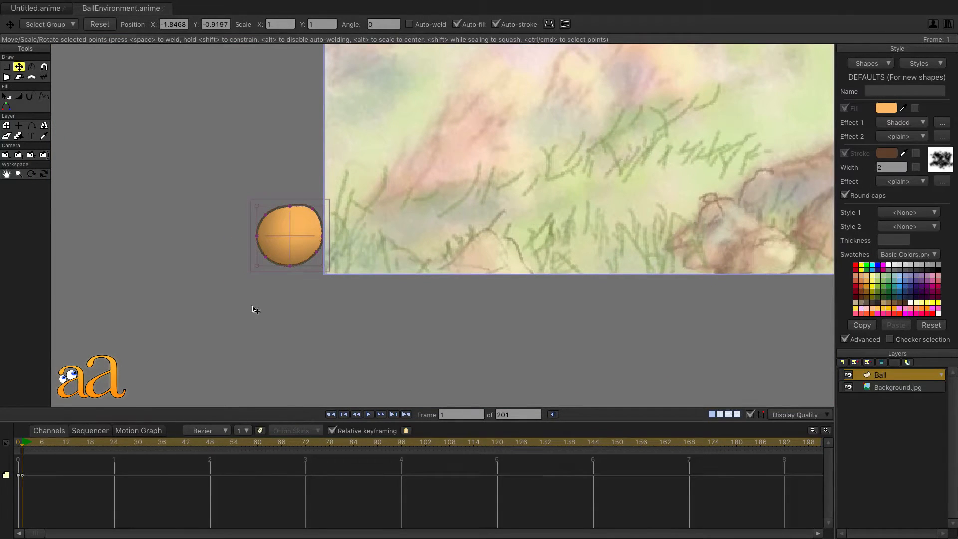
pyautogui.click(226, 432)
pyautogui.click(227, 420)
pyautogui.click(247, 432)
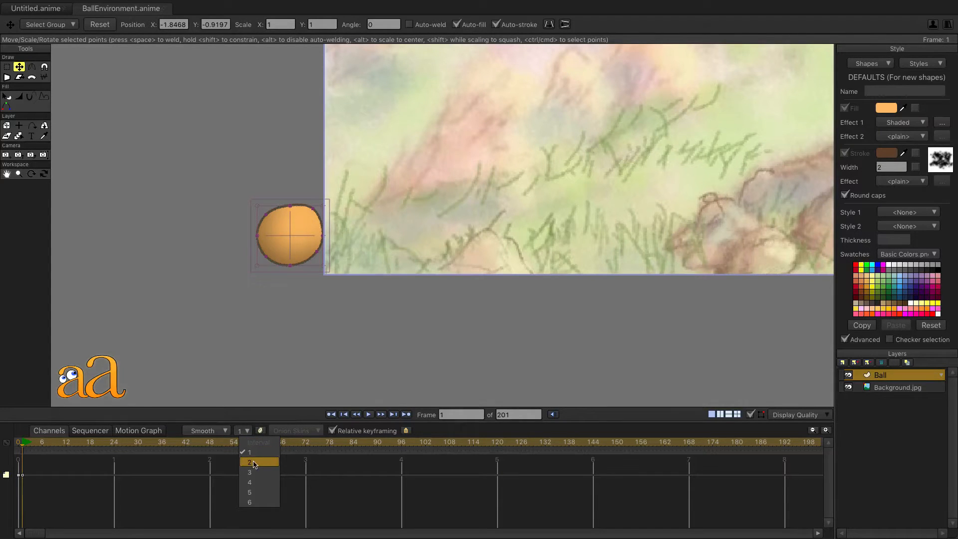
pyautogui.click(254, 463)
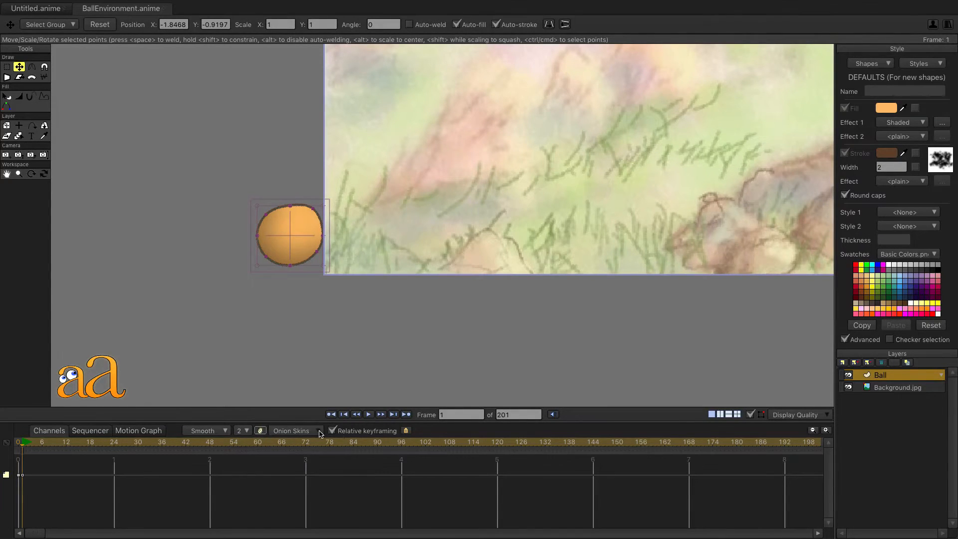
pyautogui.click(320, 433)
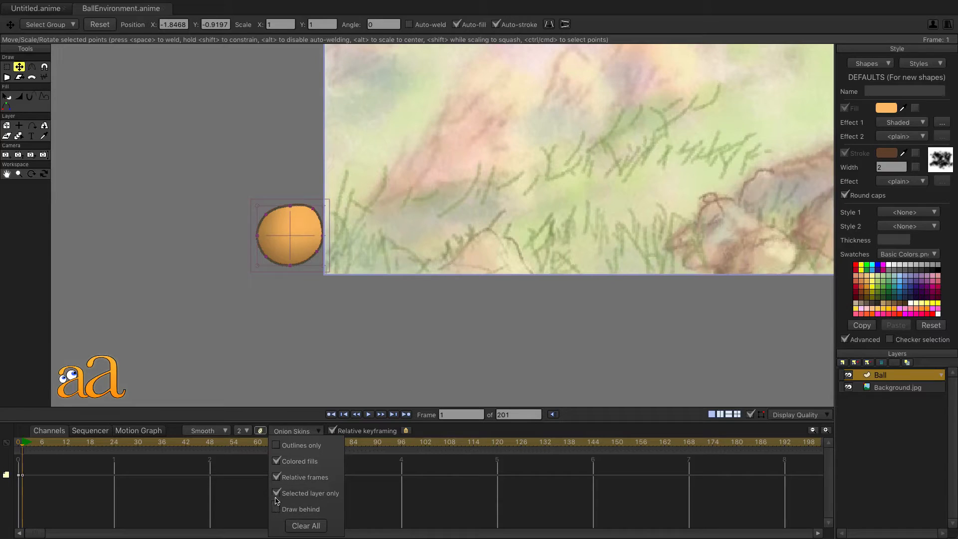
pyautogui.click(175, 434)
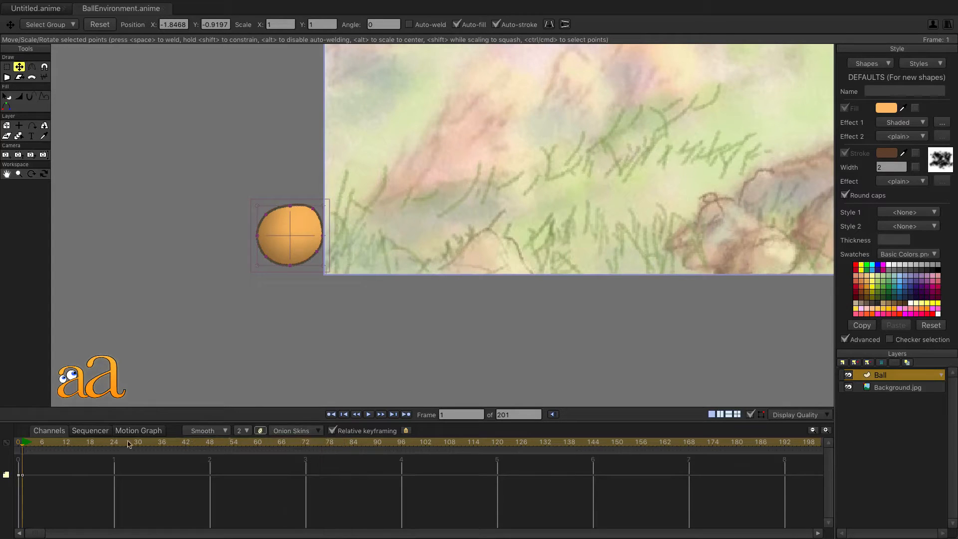
# - Keyframe the ball's points at frame 12 to about X -1.582, Y -0.723 and at frame 24 to about X -1.400, Y -0.844
pyautogui.moveTo(22, 448); pyautogui.dragTo(66, 446)
pyautogui.moveTo(295, 240); pyautogui.dragTo(424, 143)
pyautogui.moveTo(66, 444); pyautogui.dragTo(113, 444)
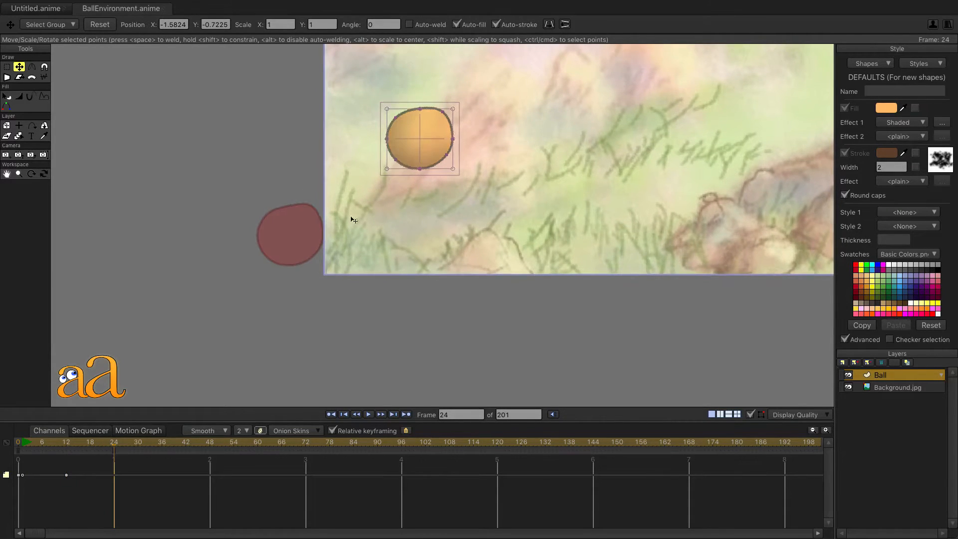
pyautogui.moveTo(424, 141); pyautogui.dragTo(515, 200)
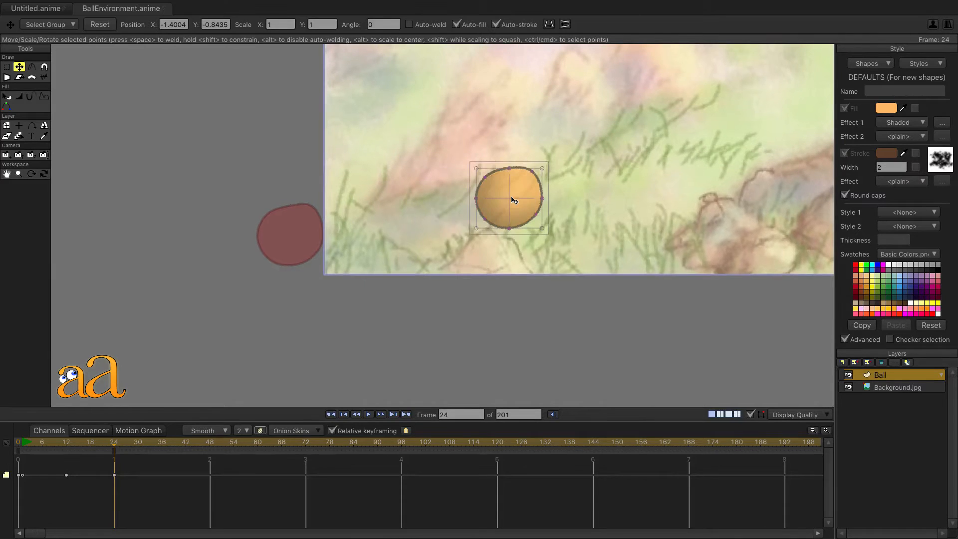
# - Add an onion skin marker at frame 12 and set the default interpolation interval to 3
pyautogui.click(103, 449)
pyautogui.click(101, 456)
pyautogui.click(77, 458)
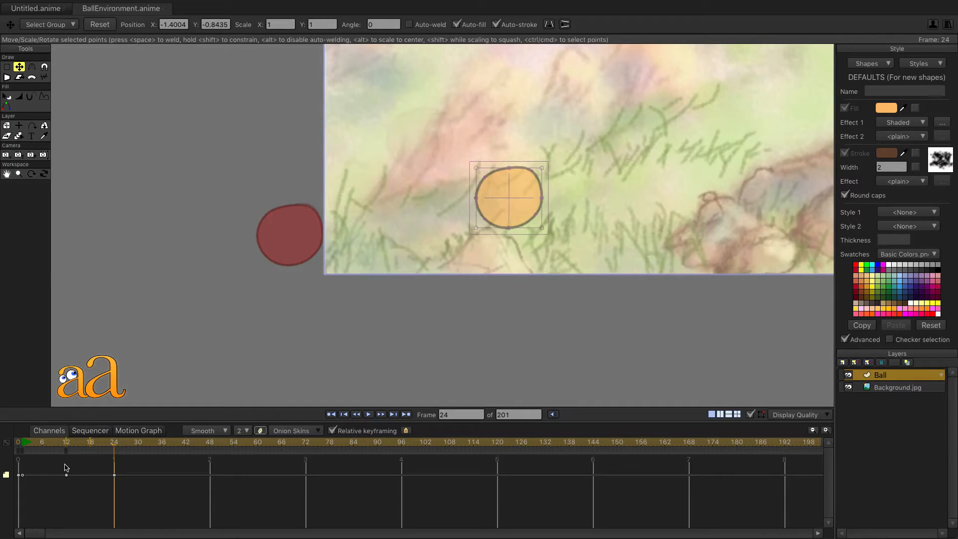
pyautogui.click(65, 463)
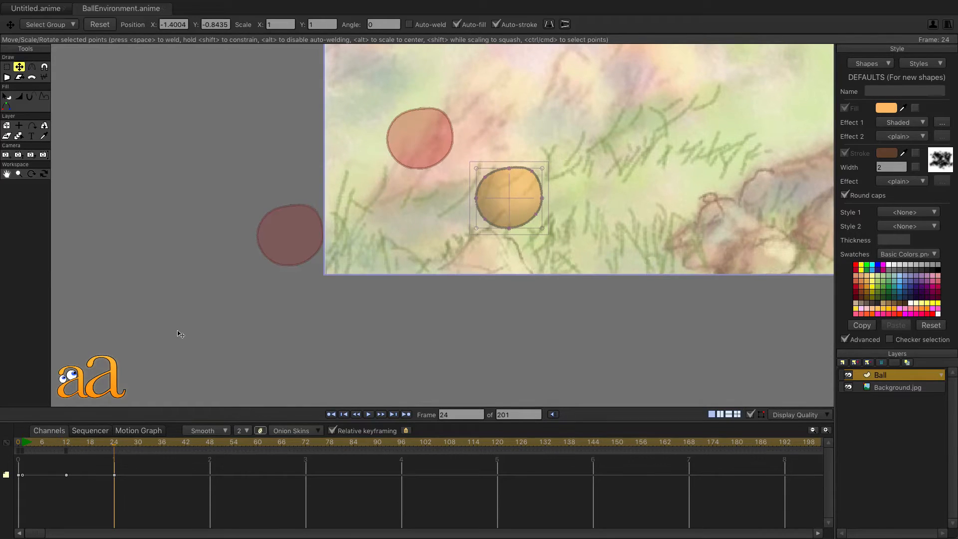
pyautogui.click(243, 431)
pyautogui.click(251, 474)
# - Add another onion skin marker behind frame 24 and space the two later markers at about frames 7 and 15
pyautogui.click(90, 455)
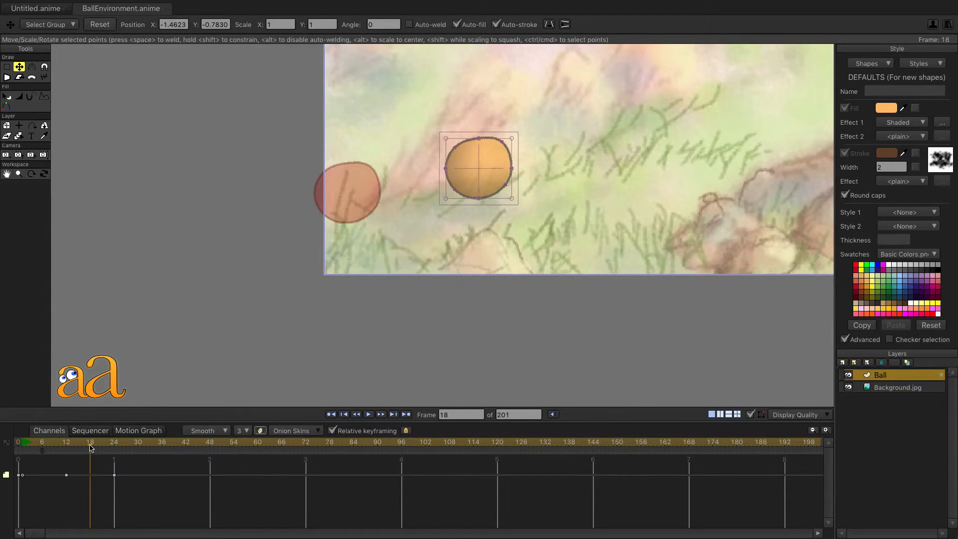
pyautogui.click(115, 453)
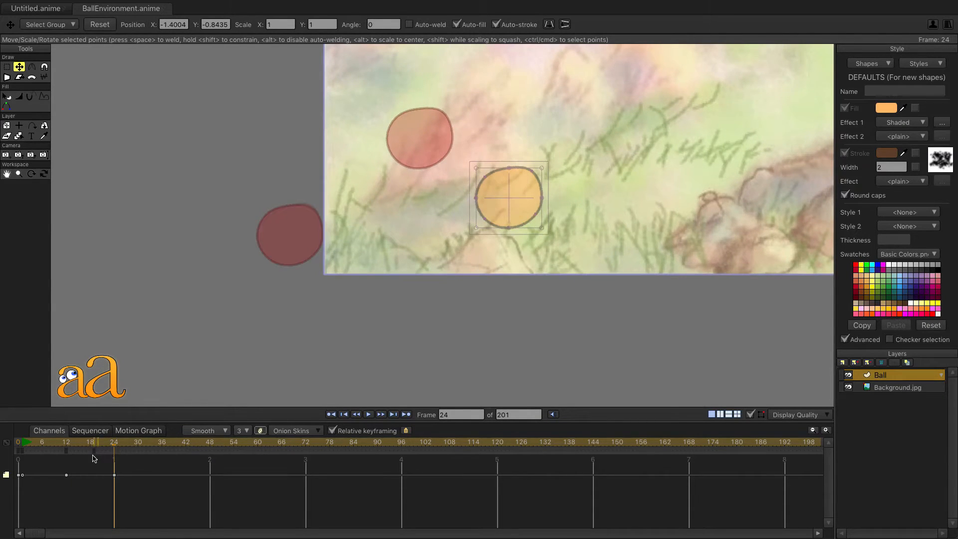
pyautogui.click(91, 451)
pyautogui.moveTo(71, 456); pyautogui.dragTo(59, 452)
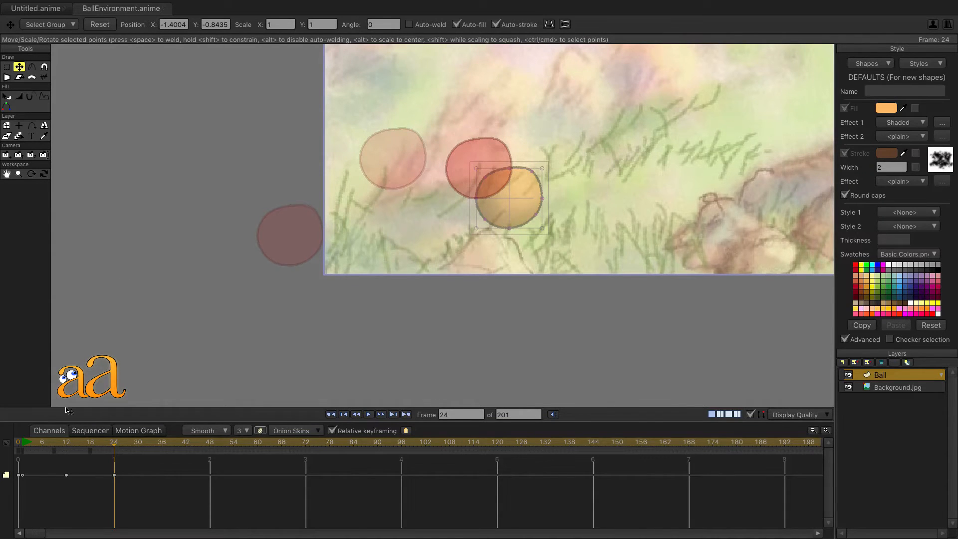
pyautogui.moveTo(57, 454)
pyautogui.mouseDown()
pyautogui.moveTo(46, 458)
pyautogui.moveTo(79, 453)
pyautogui.mouseUp()
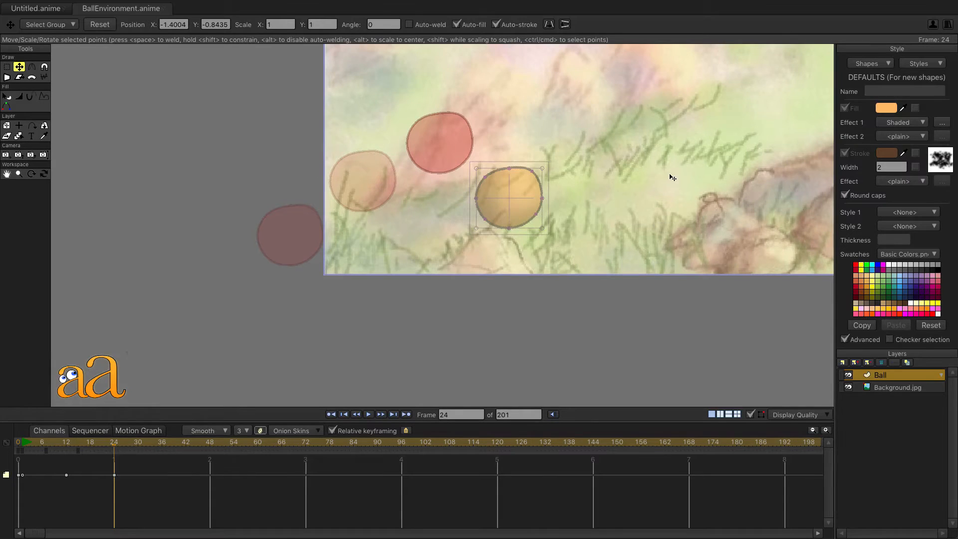
# - Keyframe the ball at frame 36, moved to about X -1.274, Y -0.814
pyautogui.moveTo(672, 178); pyautogui.dragTo(391, 300)
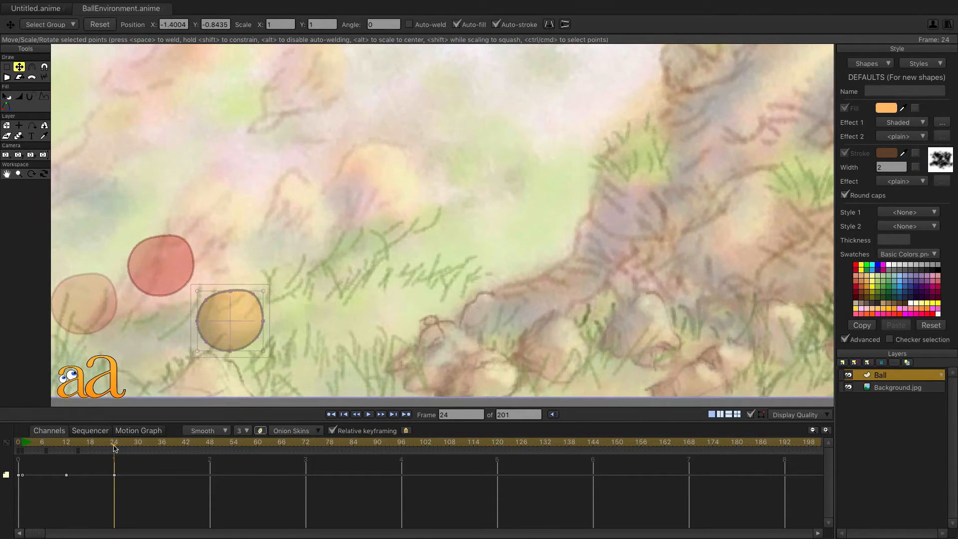
pyautogui.moveTo(114, 447); pyautogui.dragTo(162, 449)
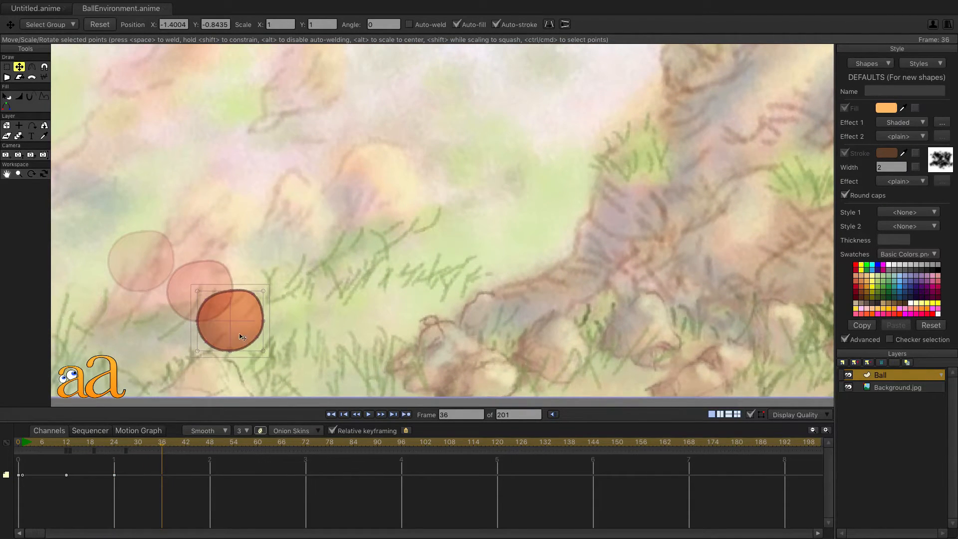
pyautogui.moveTo(234, 329); pyautogui.dragTo(295, 313)
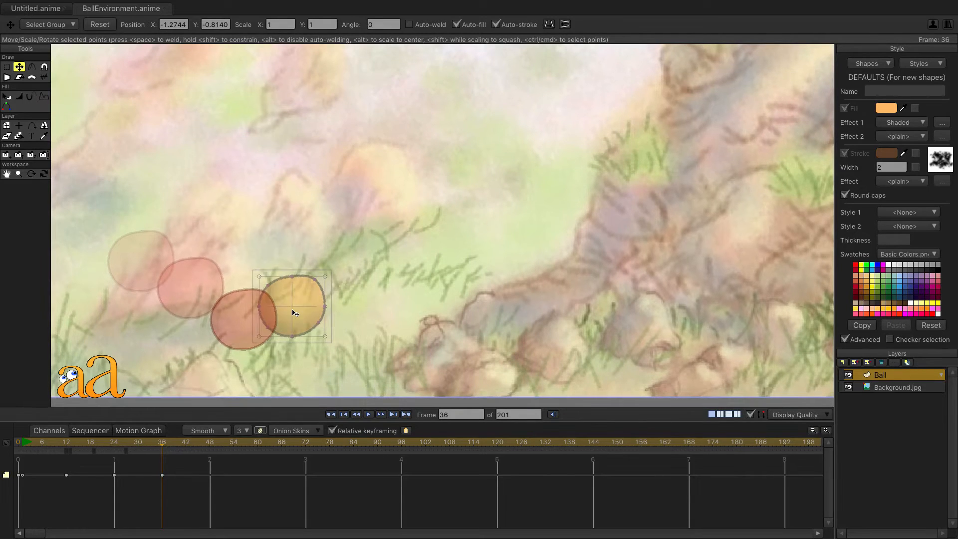
# - Keyframe the ball at frame 48, raised into the air beside the tower at about X -1.039, Y -0.264
pyautogui.moveTo(162, 448); pyautogui.dragTo(210, 448)
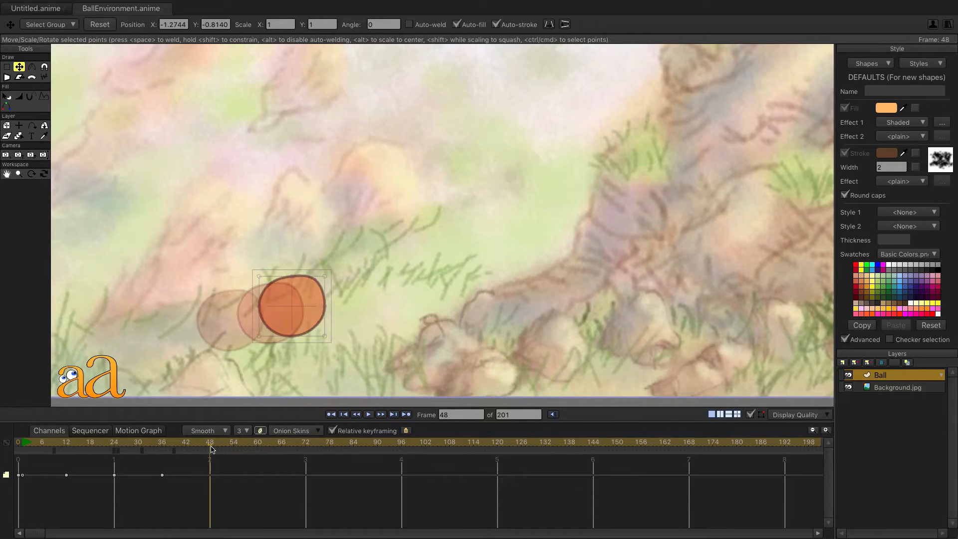
pyautogui.scroll(-1, 481, 231)
pyautogui.scroll(-10, 479, 230)
pyautogui.scroll(3, 480, 230)
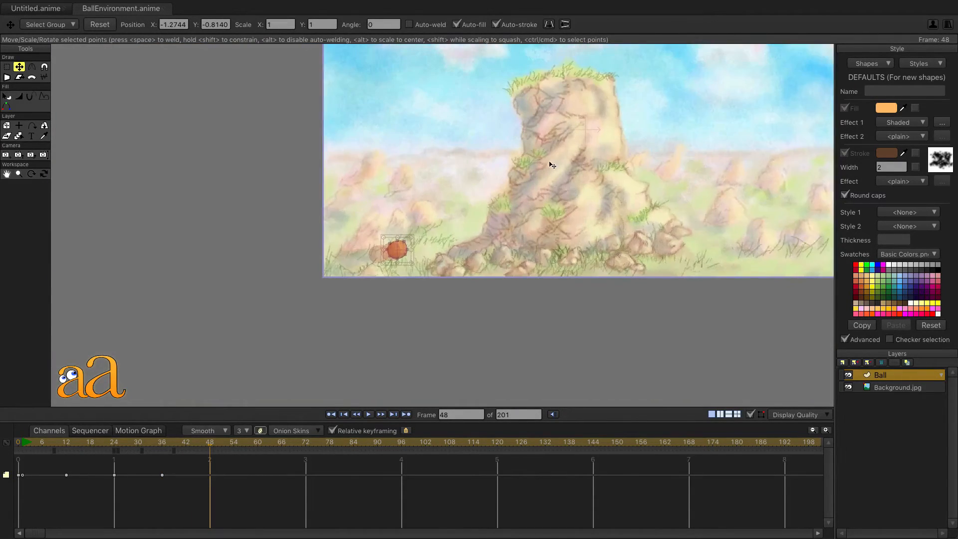
pyautogui.moveTo(551, 164); pyautogui.dragTo(437, 246)
pyautogui.scroll(1, 436, 247)
pyautogui.scroll(1, 439, 249)
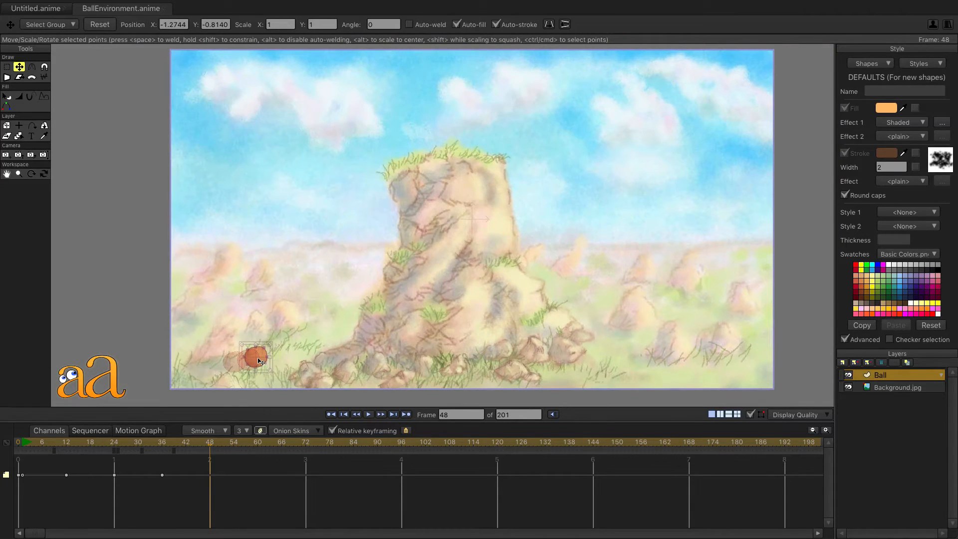
pyautogui.moveTo(257, 355); pyautogui.dragTo(296, 264)
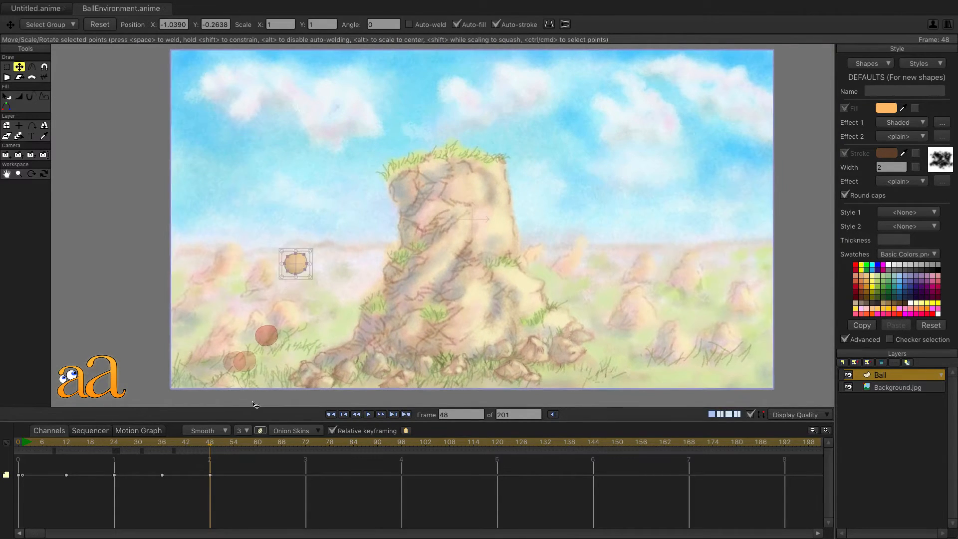
# - Keyframe the ball at frame 60 to about X -0.551, Y 0.398 and at frame 68 on the tower's top at about X -0.356, Y 0.387
pyautogui.moveTo(213, 447); pyautogui.dragTo(258, 448)
pyautogui.moveTo(296, 265); pyautogui.dragTo(377, 151)
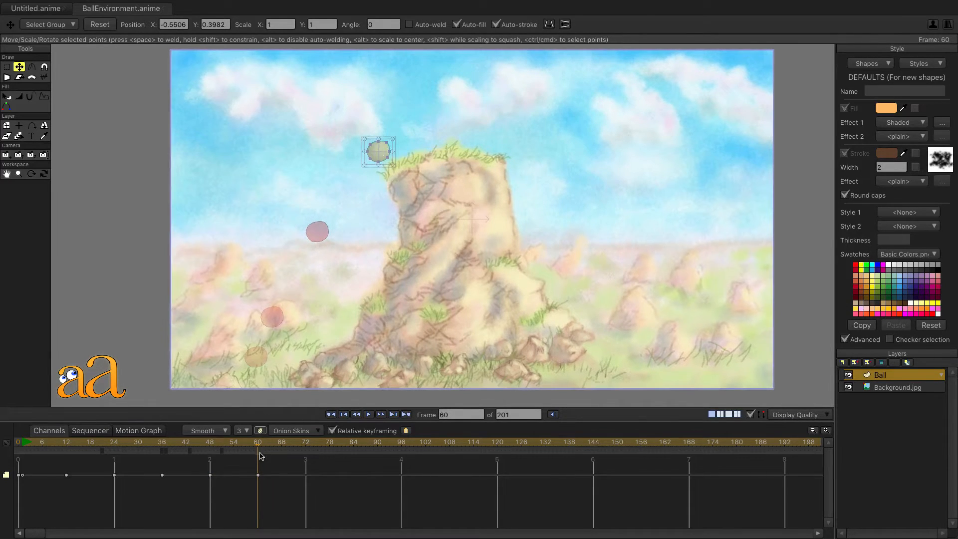
pyautogui.moveTo(260, 446); pyautogui.dragTo(290, 445)
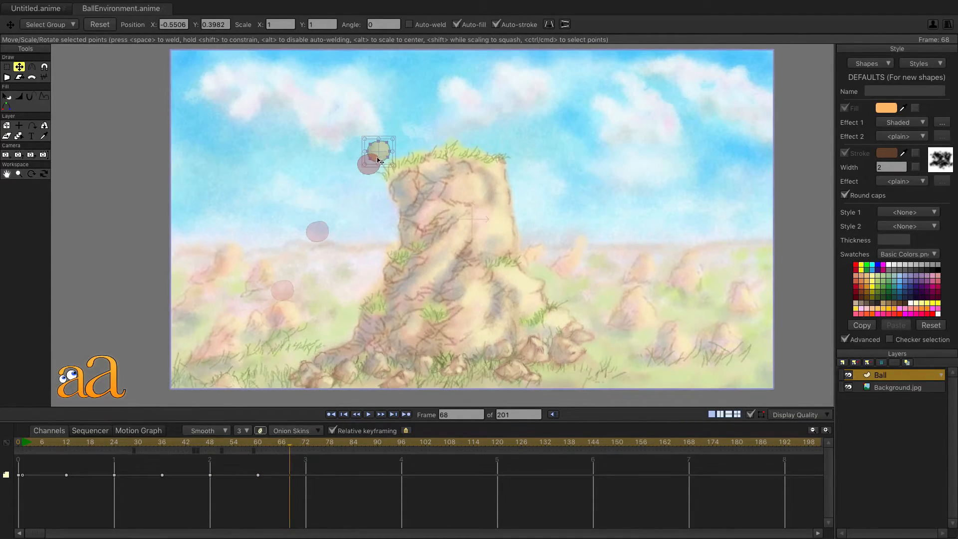
pyautogui.moveTo(379, 152); pyautogui.dragTo(413, 157)
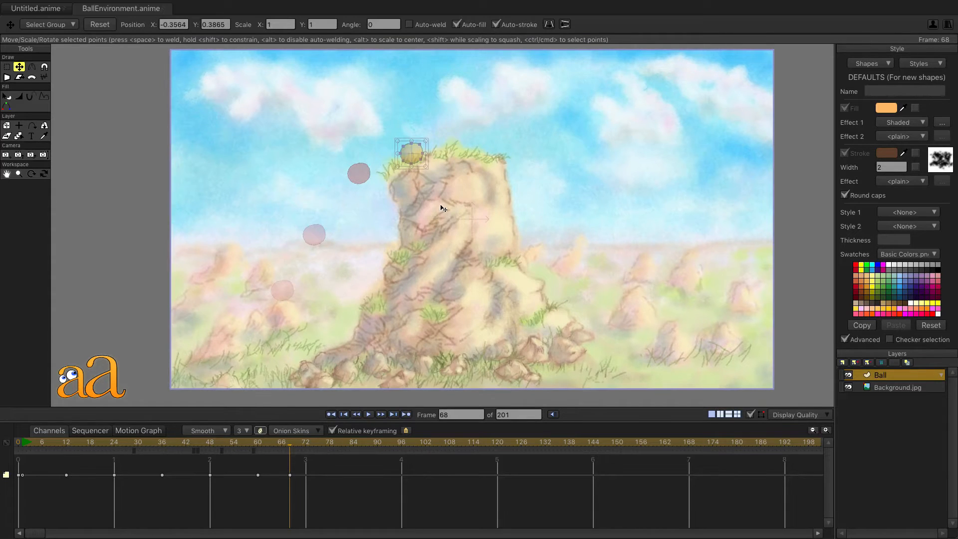
# - Return to frame 0, turn off onion skins and deselect the ball
pyautogui.moveTo(290, 455); pyautogui.dragTo(15, 528)
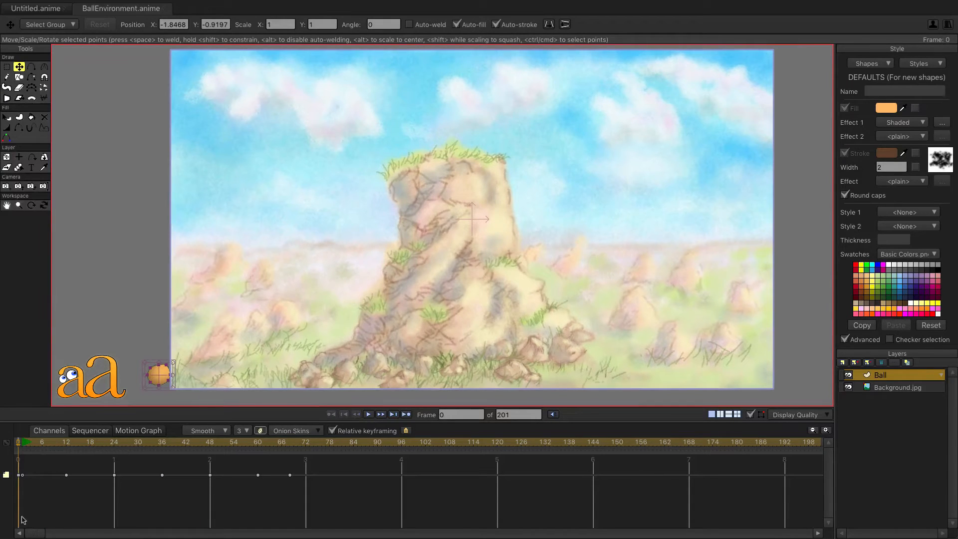
pyautogui.click(261, 430)
pyautogui.click(136, 346)
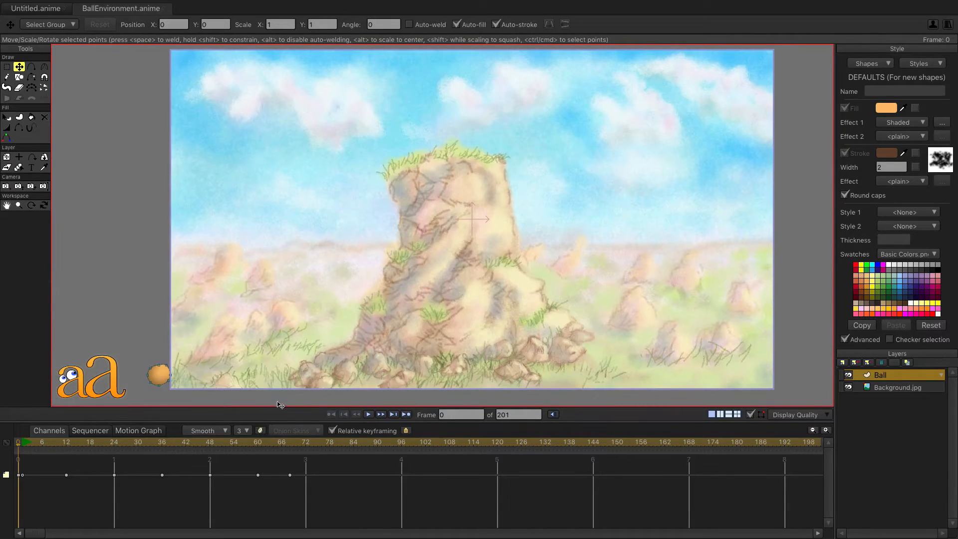
# - Set the animation's end frame to 79 and play it back
pyautogui.keyDown('ctrl'); pyautogui.click(333, 443); pyautogui.keyUp('ctrl')
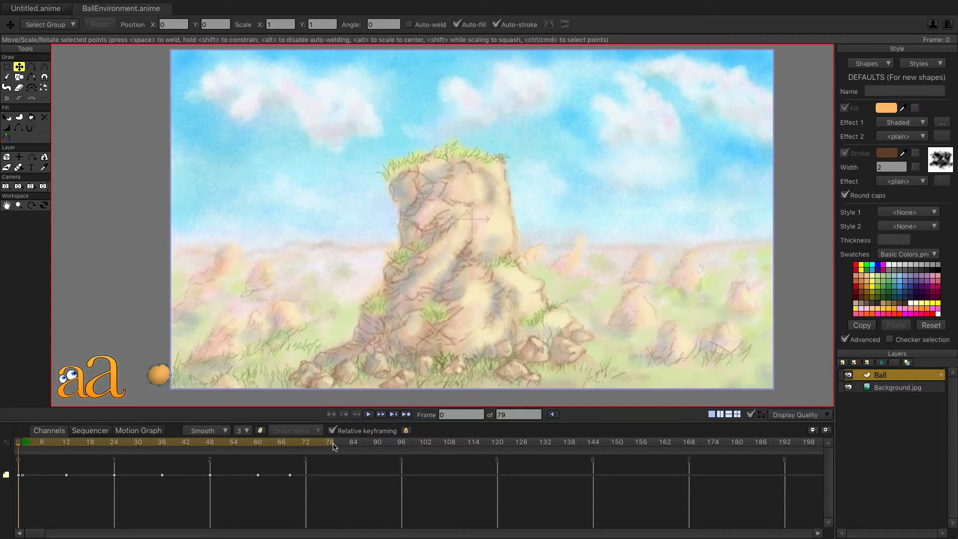
pyautogui.click(369, 414)
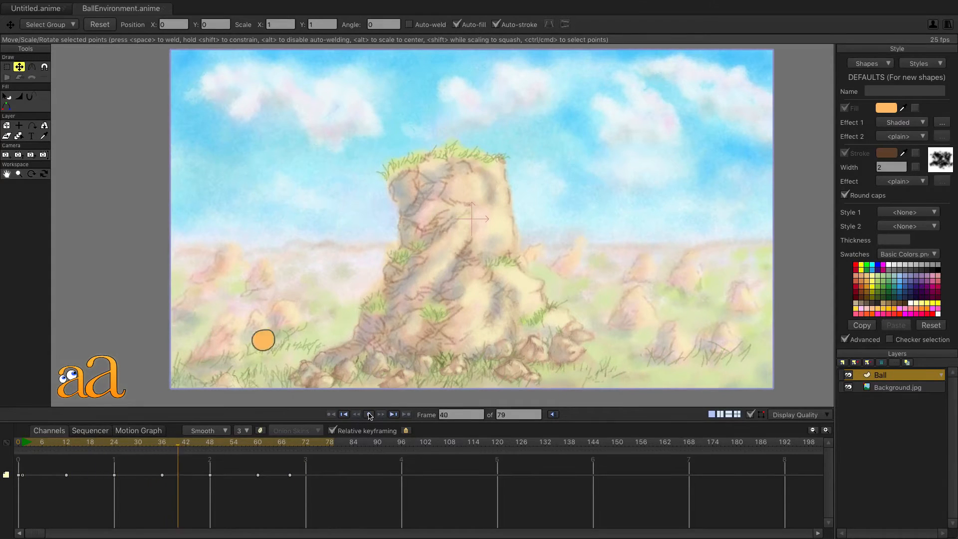
pyautogui.click(369, 415)
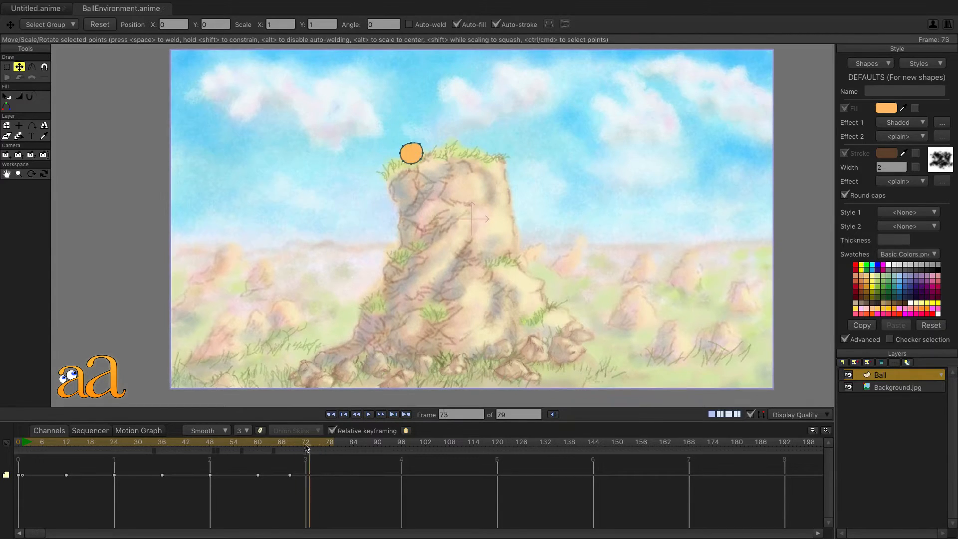
# - Repeat the ball's frame 24 pose at about frame 33, shift the remaining keyframes to about 44, 55, 67 and 75, and return to frame 0
pyautogui.moveTo(315, 448); pyautogui.dragTo(116, 497)
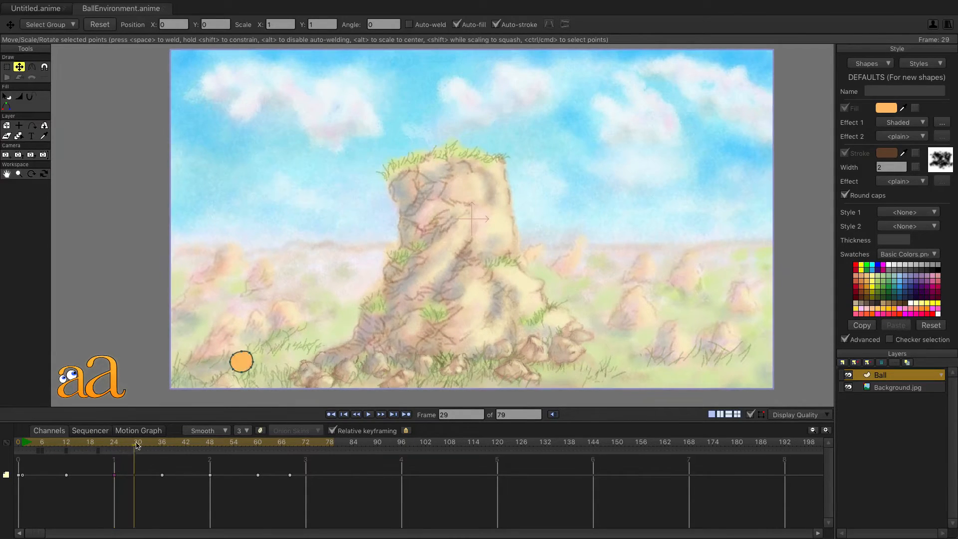
pyautogui.moveTo(116, 446)
pyautogui.mouseDown()
pyautogui.moveTo(152, 446)
pyautogui.moveTo(108, 458)
pyautogui.moveTo(170, 459)
pyautogui.moveTo(195, 476)
pyautogui.moveTo(299, 494)
pyautogui.moveTo(291, 479)
pyautogui.moveTo(319, 480)
pyautogui.mouseUp()
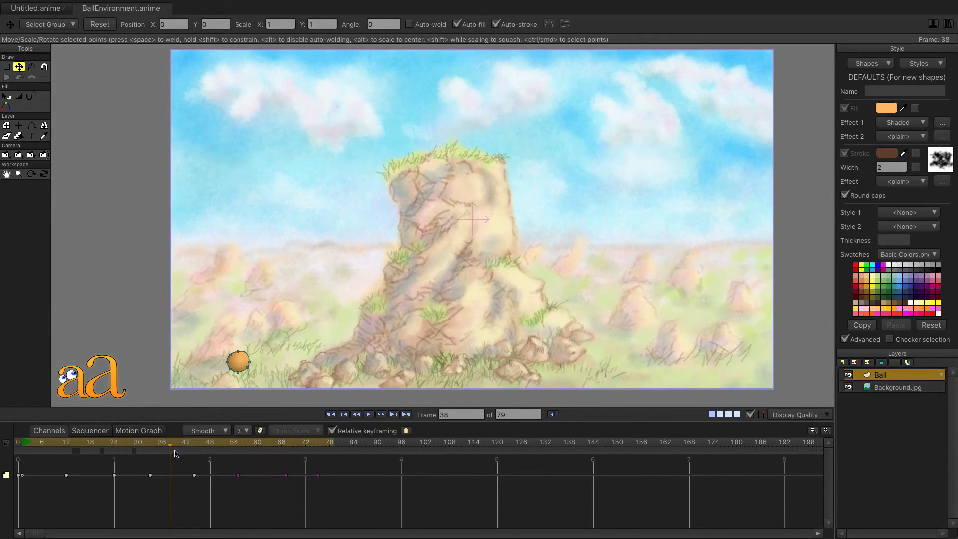
pyautogui.moveTo(170, 448); pyautogui.dragTo(6, 461)
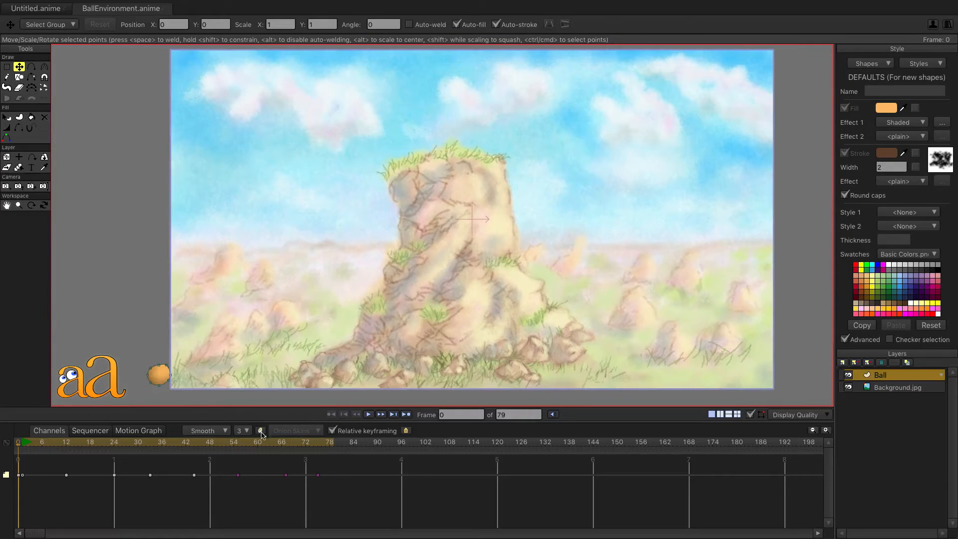
# - Repeat the ball's frame 44 pose at frame 52 to hold it, and play the animation from frame 0
pyautogui.click(368, 415)
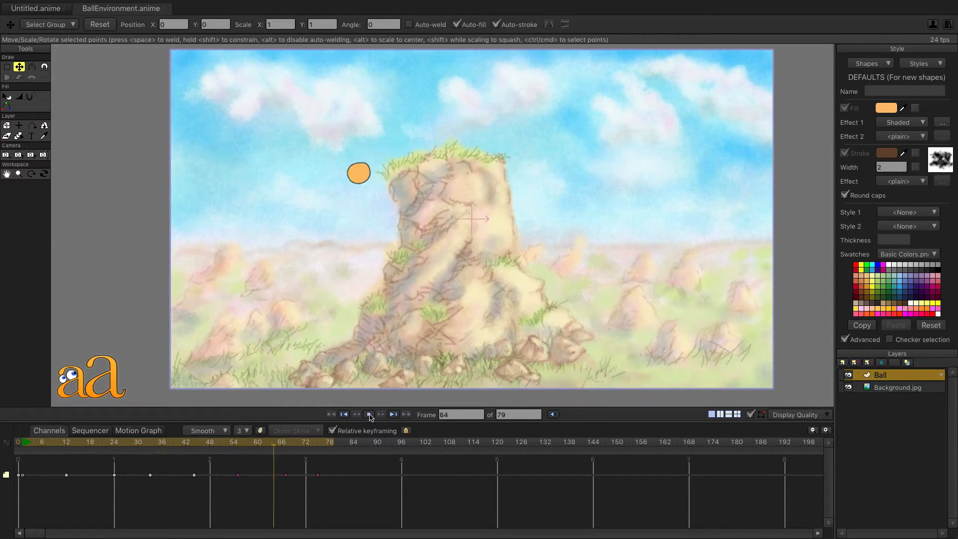
pyautogui.click(370, 416)
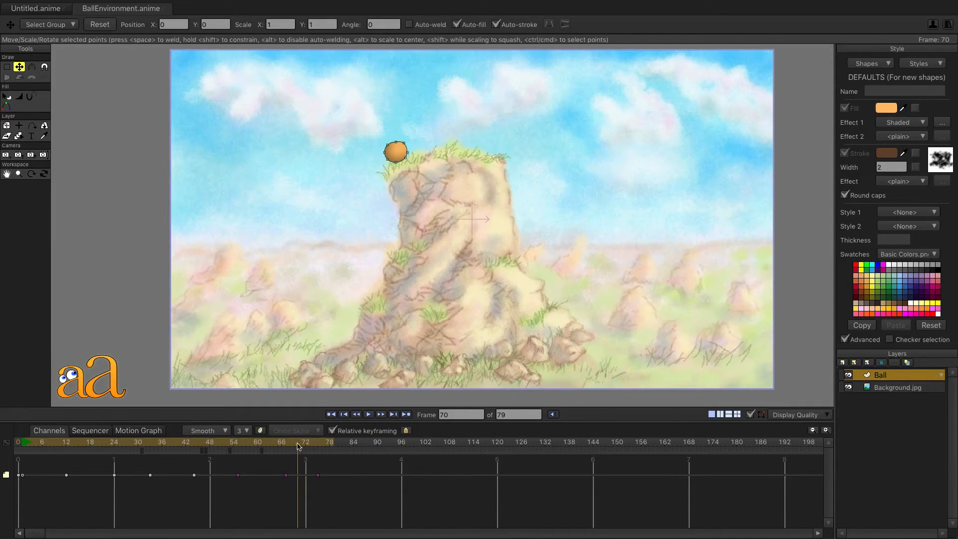
pyautogui.moveTo(298, 446)
pyautogui.mouseDown()
pyautogui.moveTo(196, 452)
pyautogui.moveTo(194, 463)
pyautogui.moveTo(209, 467)
pyautogui.moveTo(150, 472)
pyautogui.moveTo(195, 476)
pyautogui.mouseUp()
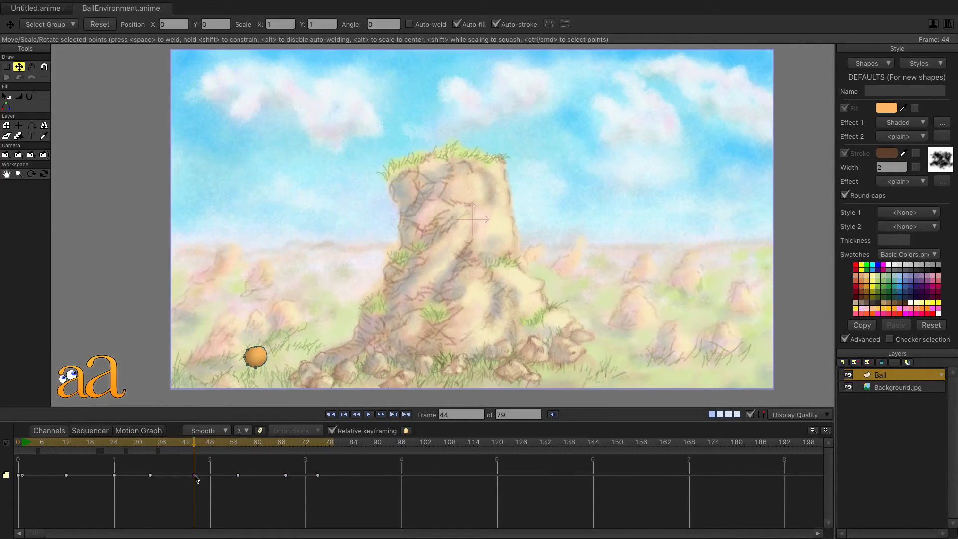
pyautogui.moveTo(195, 449); pyautogui.dragTo(227, 452)
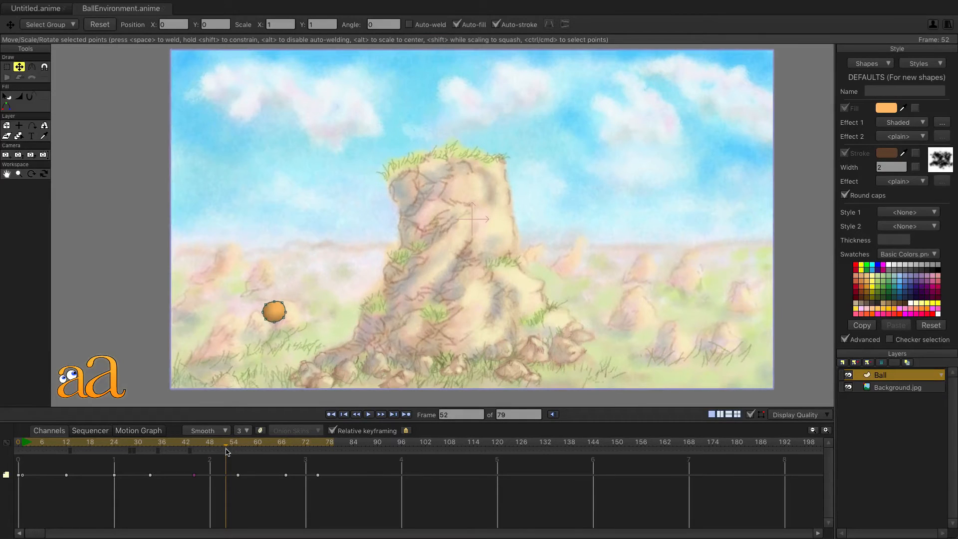
pyautogui.hotkey('ctrl', 'v')
pyautogui.moveTo(226, 448)
pyautogui.mouseDown()
pyautogui.moveTo(133, 466)
pyautogui.moveTo(17, 449)
pyautogui.mouseUp()
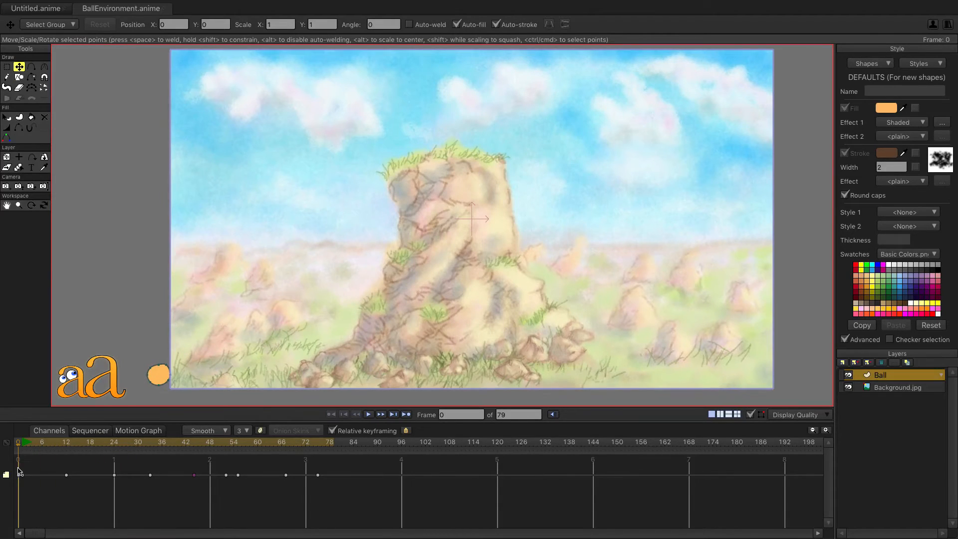
pyautogui.click(368, 415)
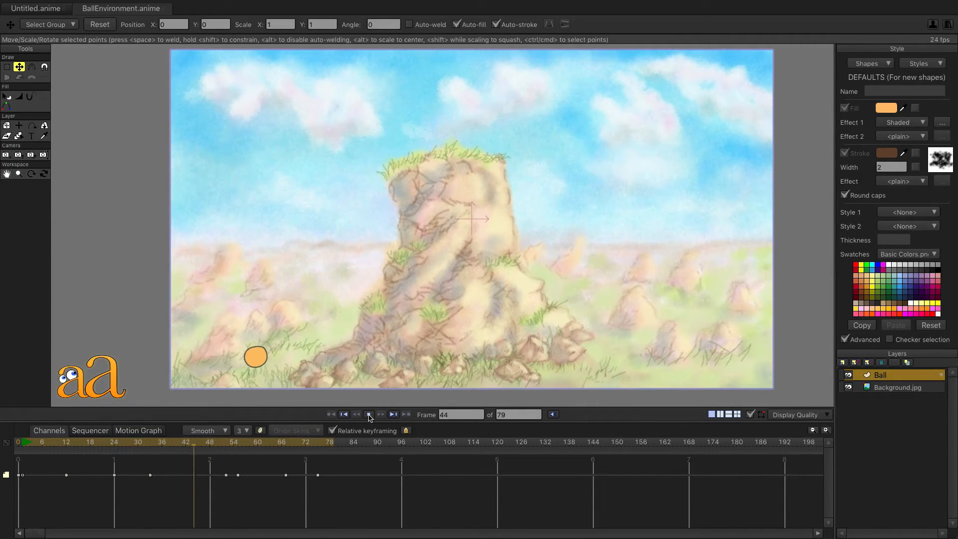
pyautogui.click(369, 415)
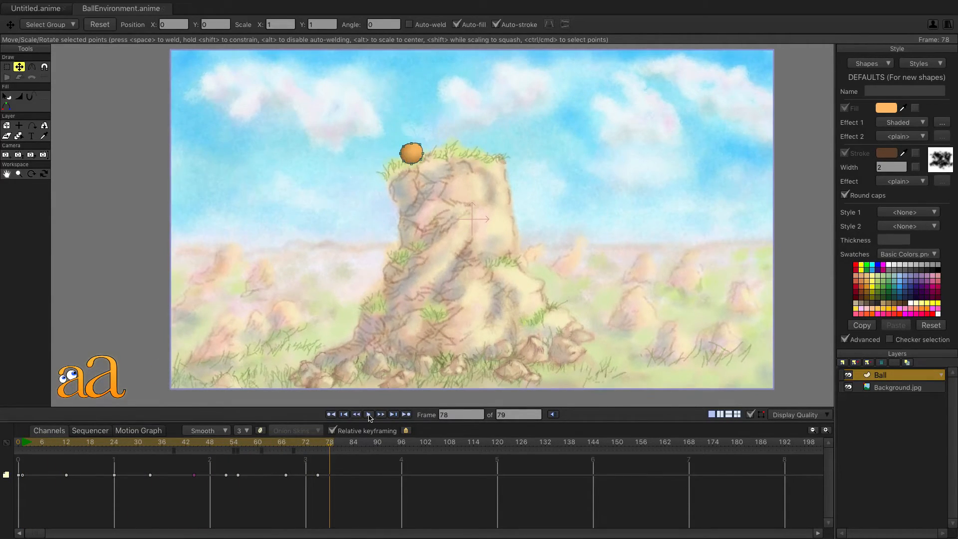
# - Shift the last three keyframes to about frames 68, 80 and 88, and extend the animation's end frame to 105 for playback
pyautogui.moveTo(329, 445); pyautogui.dragTo(240, 466)
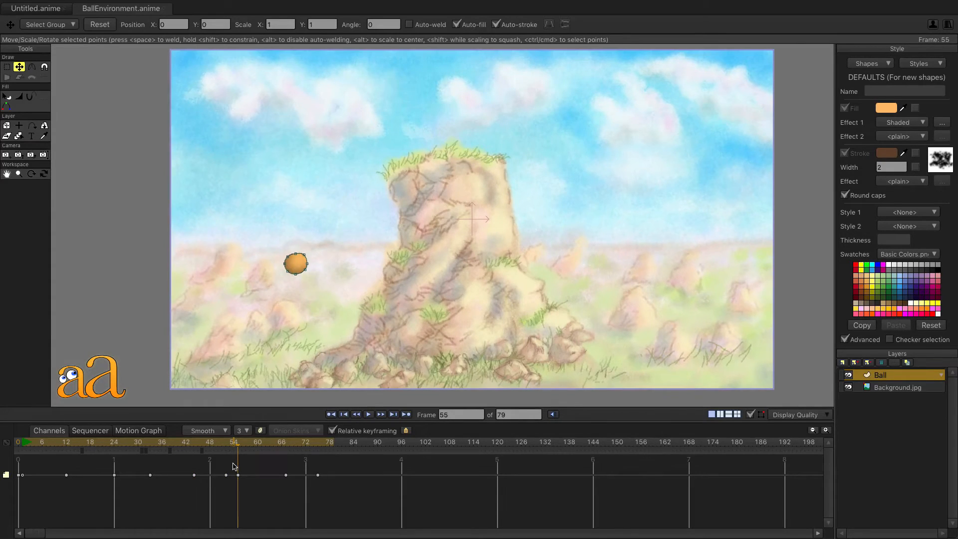
pyautogui.moveTo(240, 478); pyautogui.dragTo(370, 480)
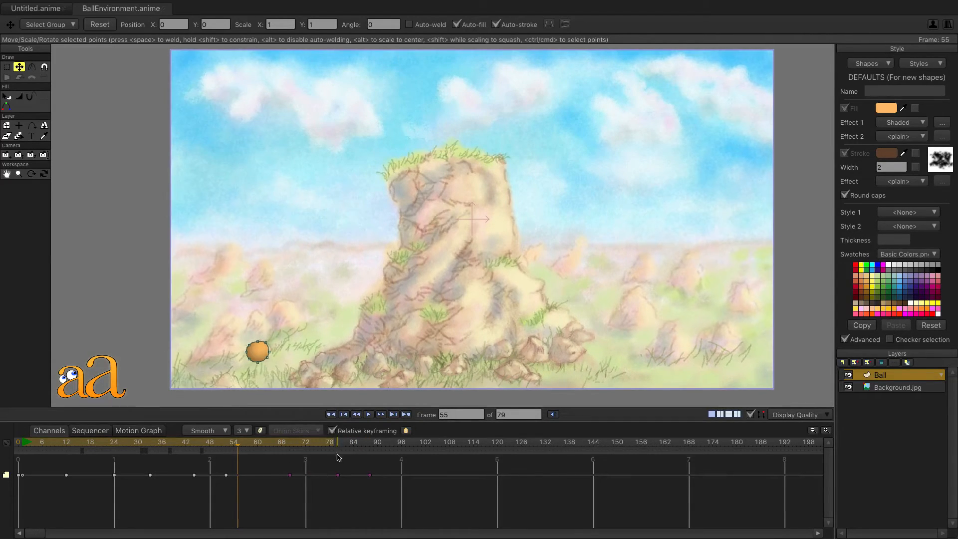
pyautogui.keyDown('ctrl'); pyautogui.rightClick(438, 442); pyautogui.keyUp('ctrl')
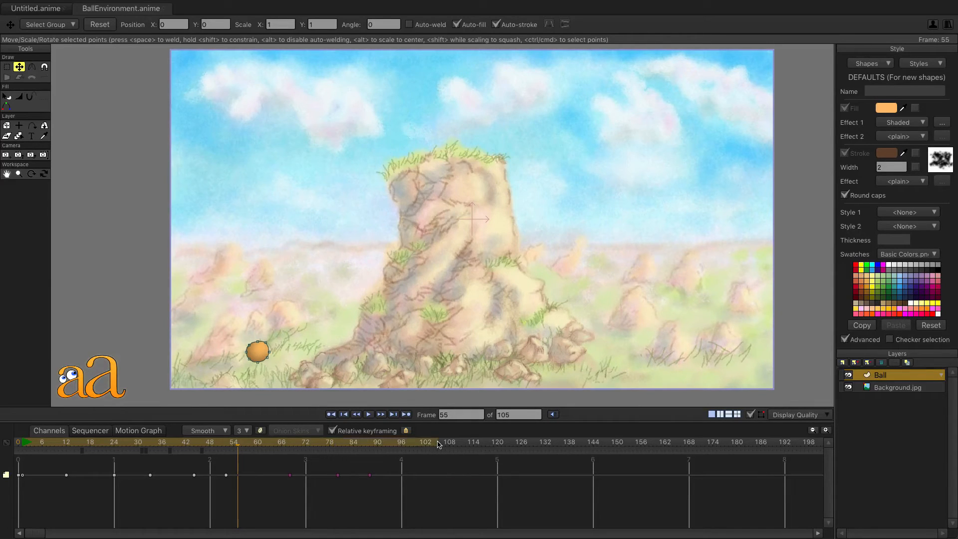
pyautogui.click(344, 415)
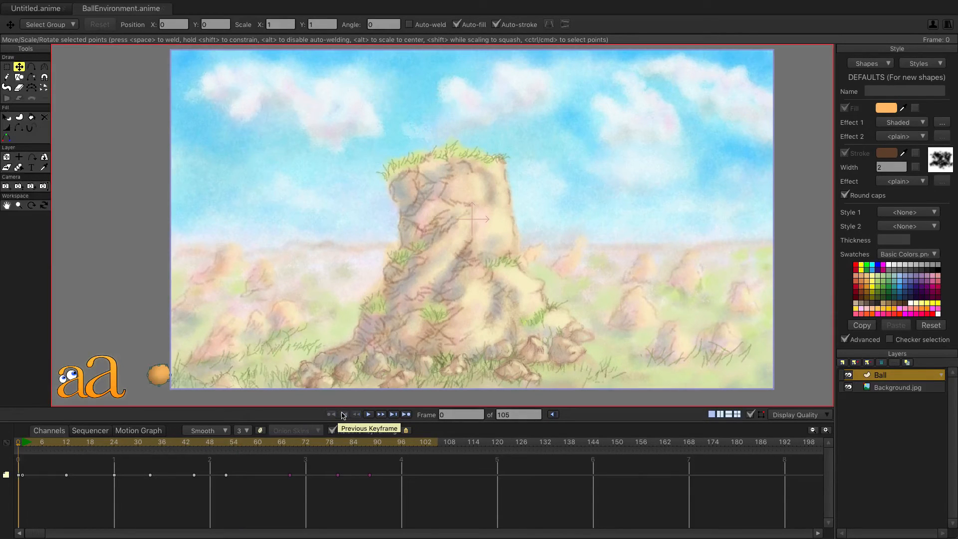
pyautogui.click(369, 414)
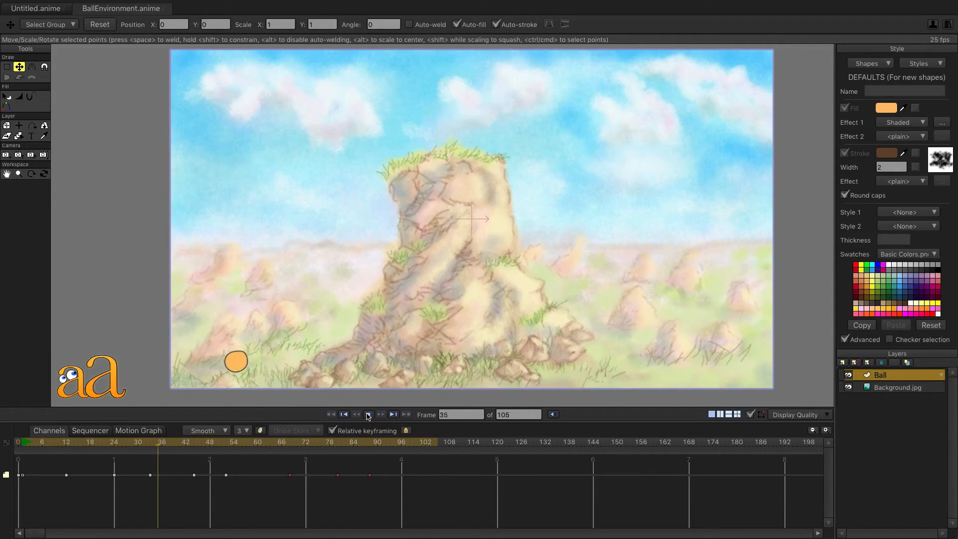
pyautogui.click(369, 415)
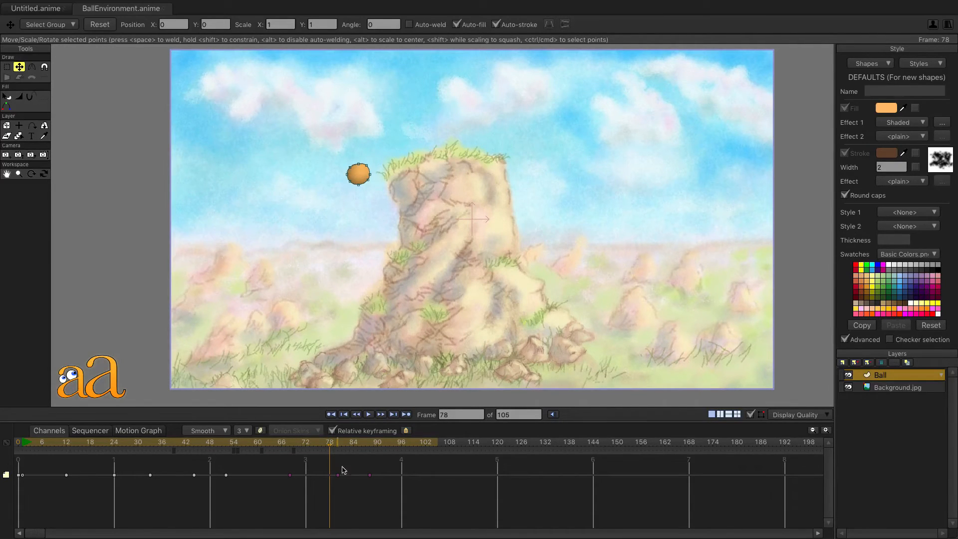
# - Raise the ball slightly at frame 68 and to about X -0.627, Y 0.463 at frame 80, and play back with it deselected
pyautogui.moveTo(331, 447); pyautogui.dragTo(292, 455)
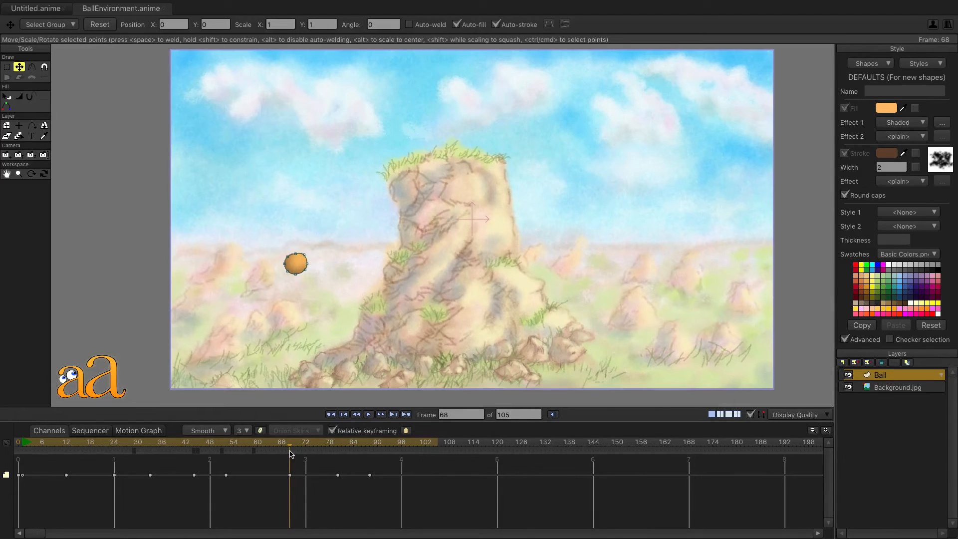
pyautogui.click(296, 268)
pyautogui.moveTo(296, 267); pyautogui.dragTo(291, 254)
pyautogui.moveTo(290, 448); pyautogui.dragTo(338, 451)
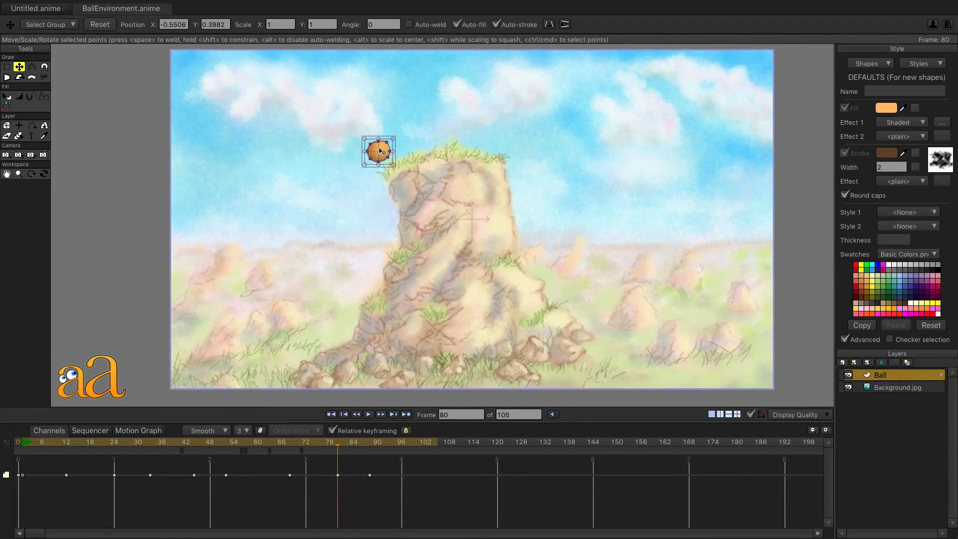
pyautogui.moveTo(382, 155); pyautogui.dragTo(368, 143)
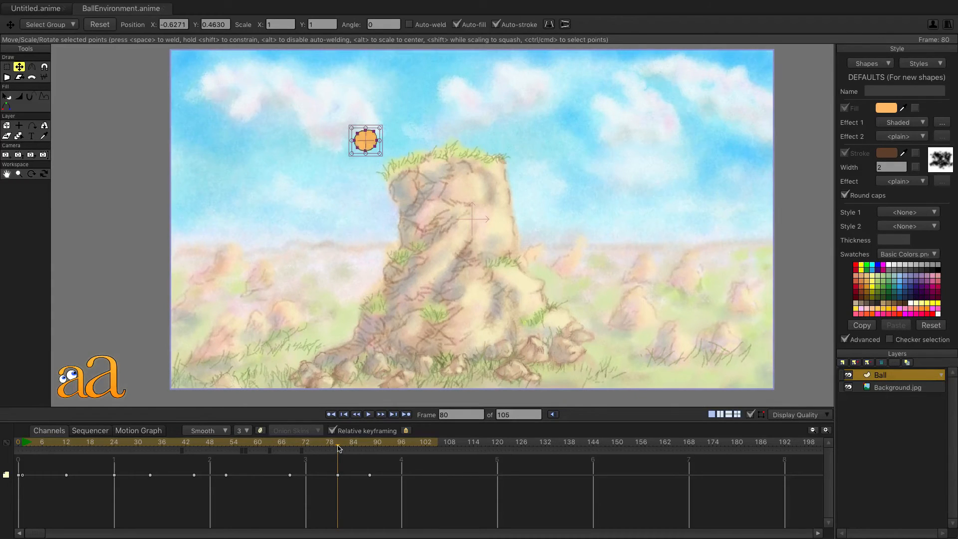
pyautogui.moveTo(338, 448); pyautogui.dragTo(18, 475)
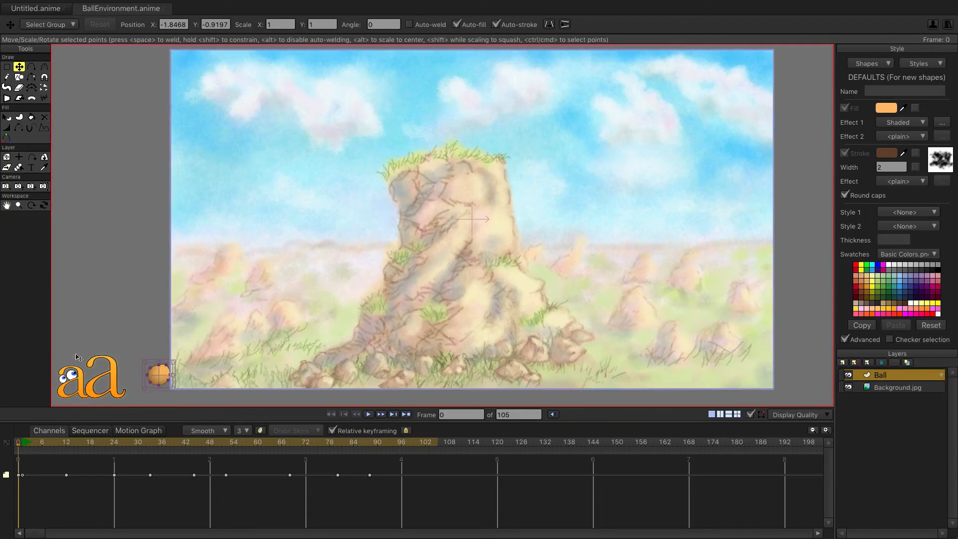
pyautogui.click(225, 370)
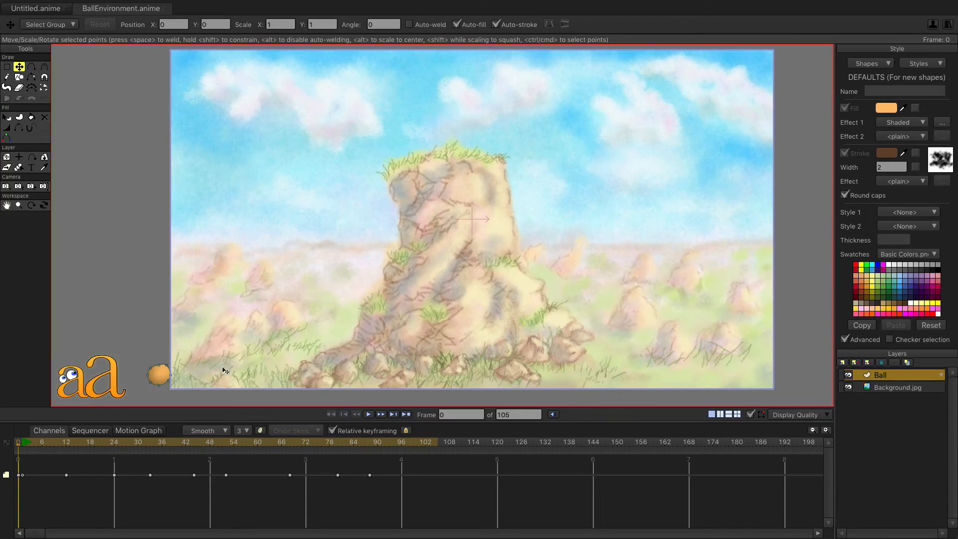
pyautogui.click(369, 415)
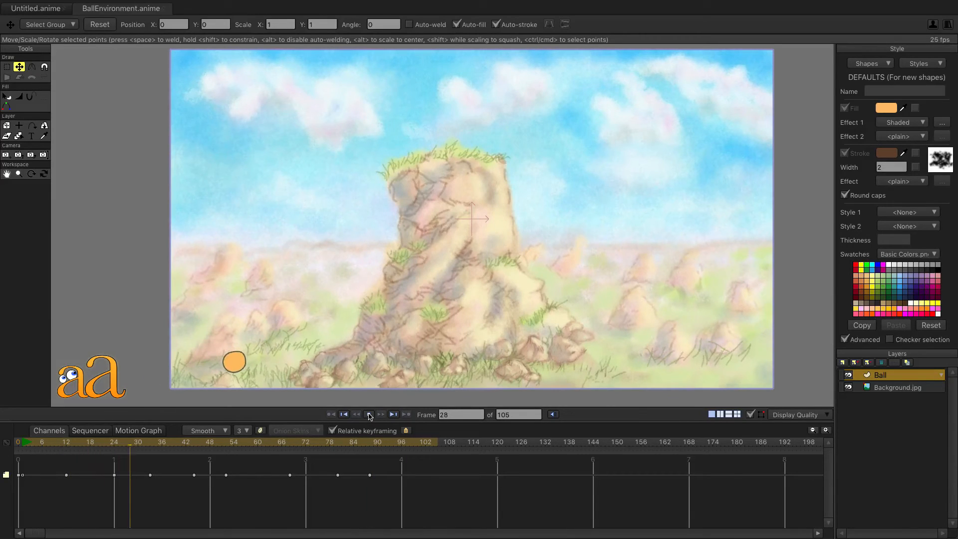
pyautogui.click(369, 415)
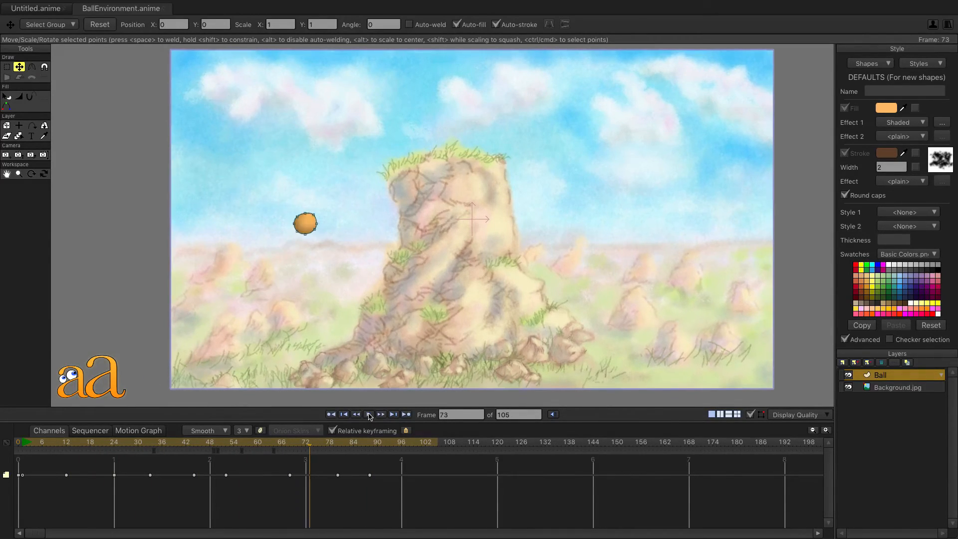
# - Retime the four keyframes after frame 44 to about frames 65, 73, 80 and 84, and play from frame 0
pyautogui.moveTo(313, 449); pyautogui.dragTo(379, 481)
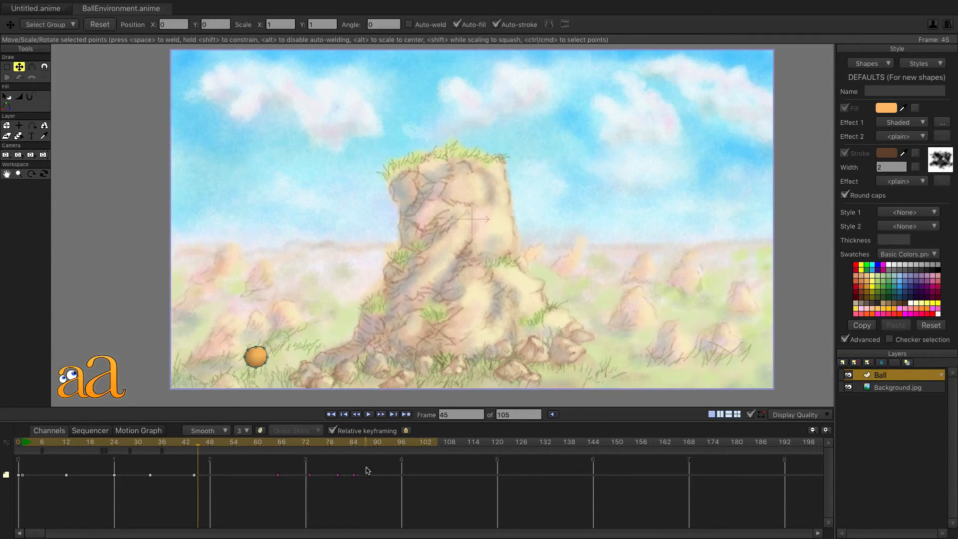
pyautogui.click(344, 416)
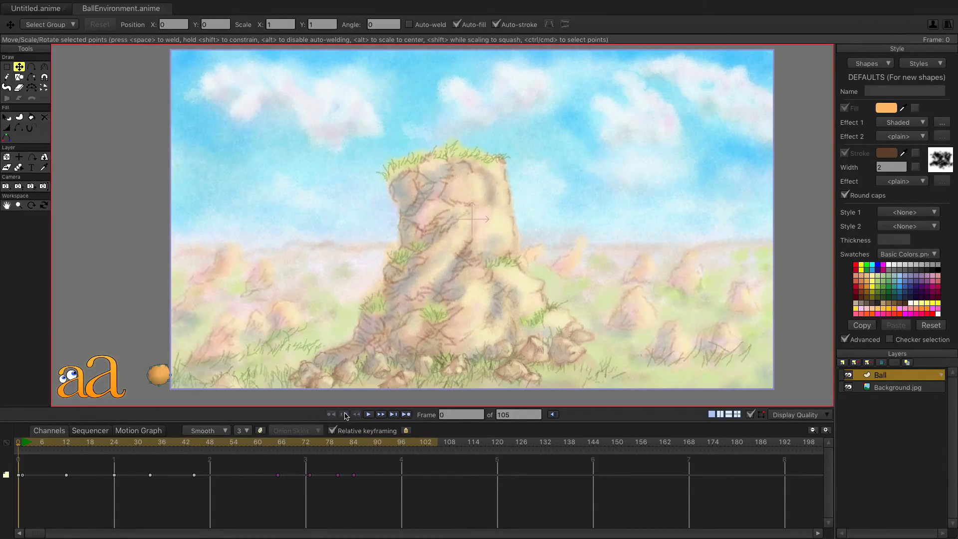
pyautogui.click(368, 414)
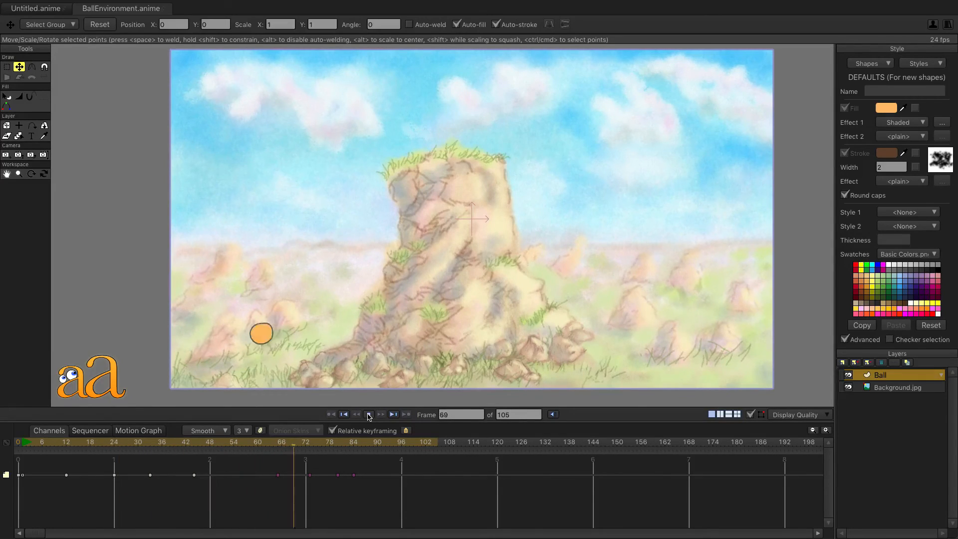
pyautogui.click(369, 415)
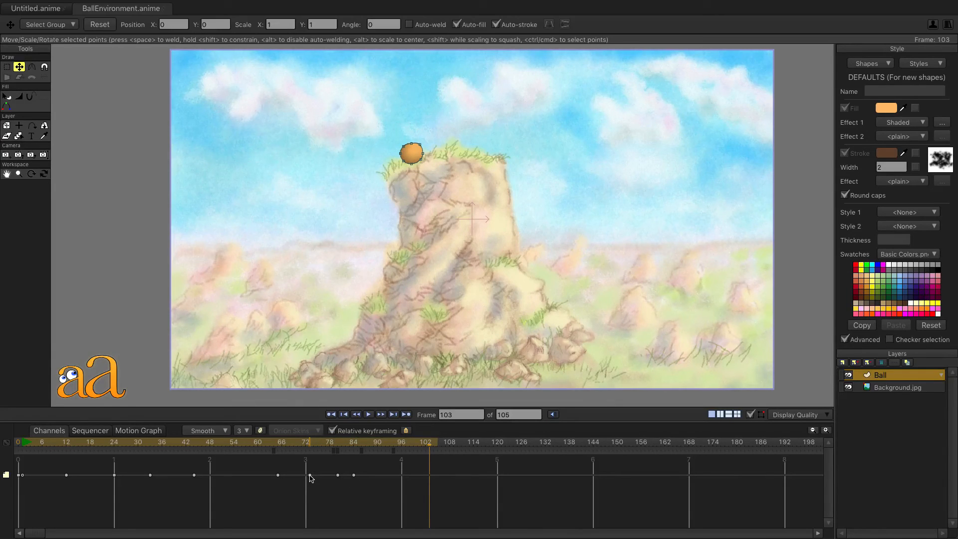
# - Tighten the jump by moving the last three keyframes to about frames 69, 76 and 81, and play from frame 0
pyautogui.moveTo(310, 476)
pyautogui.mouseDown()
pyautogui.moveTo(295, 480)
pyautogui.moveTo(351, 480)
pyautogui.moveTo(342, 481)
pyautogui.mouseUp()
pyautogui.click(345, 416)
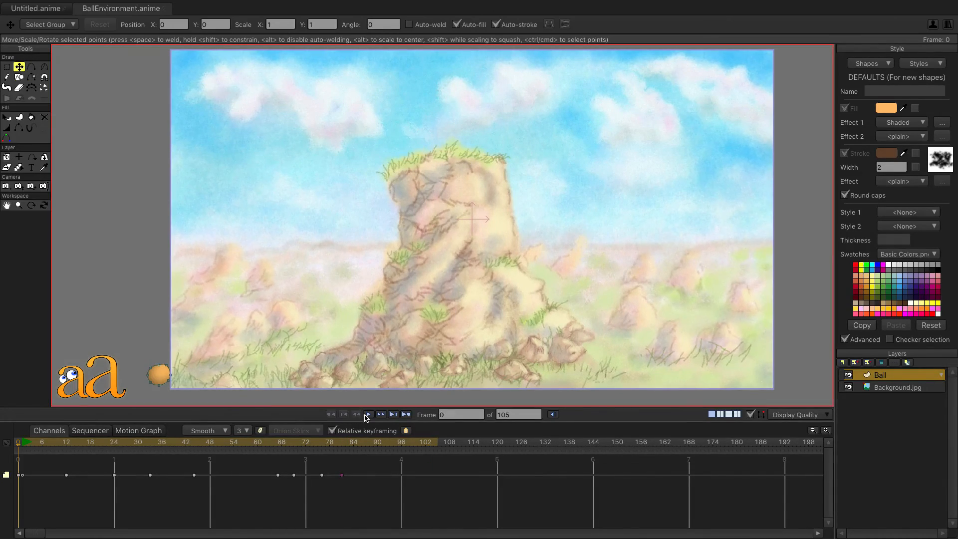
pyautogui.click(369, 415)
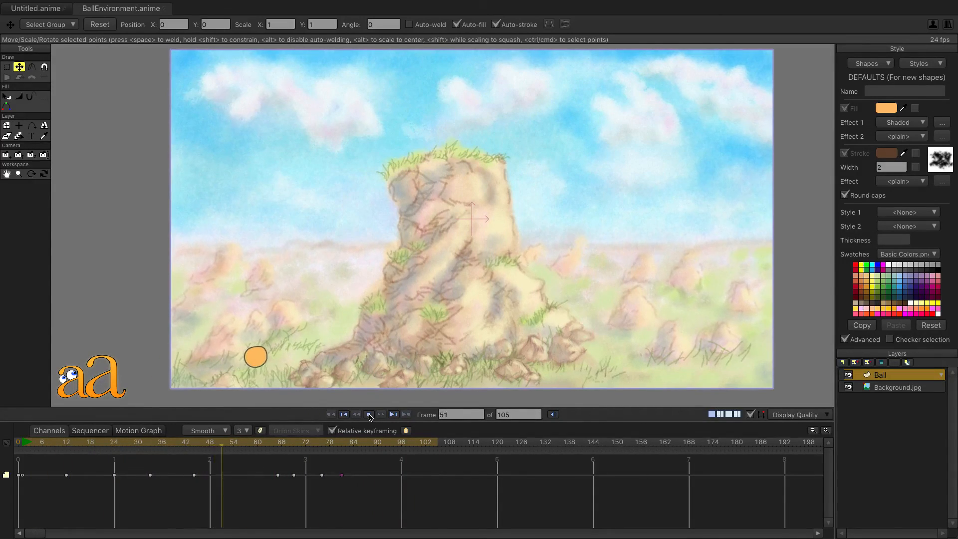
pyautogui.click(370, 415)
# - Speed up the ball's entrance by moving the keyframes at frames 12 and 24 to about 7 and 13, and play it back
pyautogui.moveTo(234, 448); pyautogui.dragTo(25, 495)
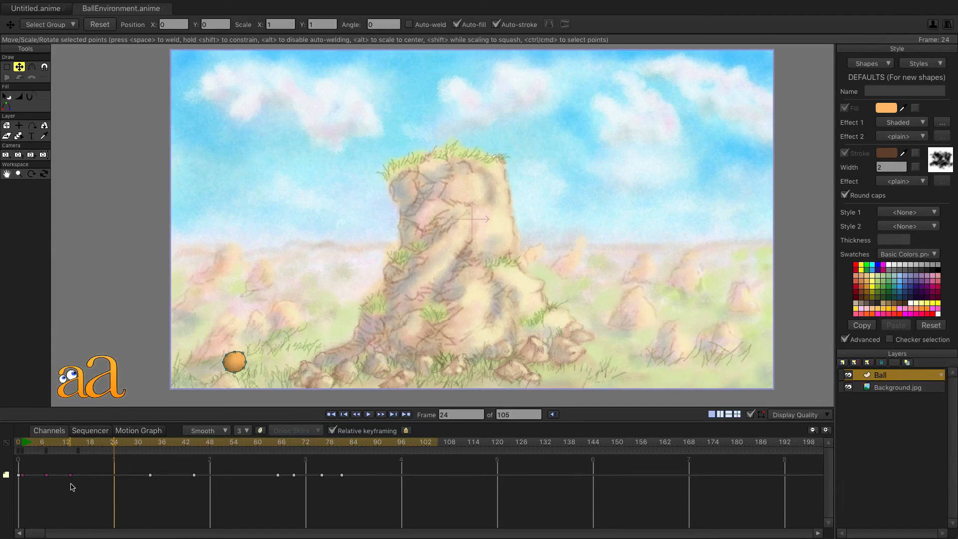
pyautogui.click(344, 415)
pyautogui.click(369, 415)
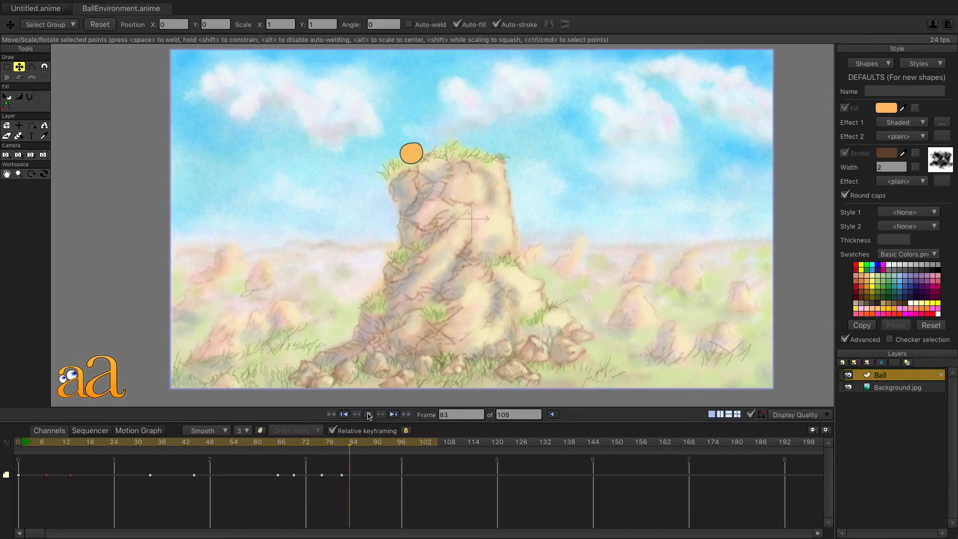
pyautogui.click(370, 416)
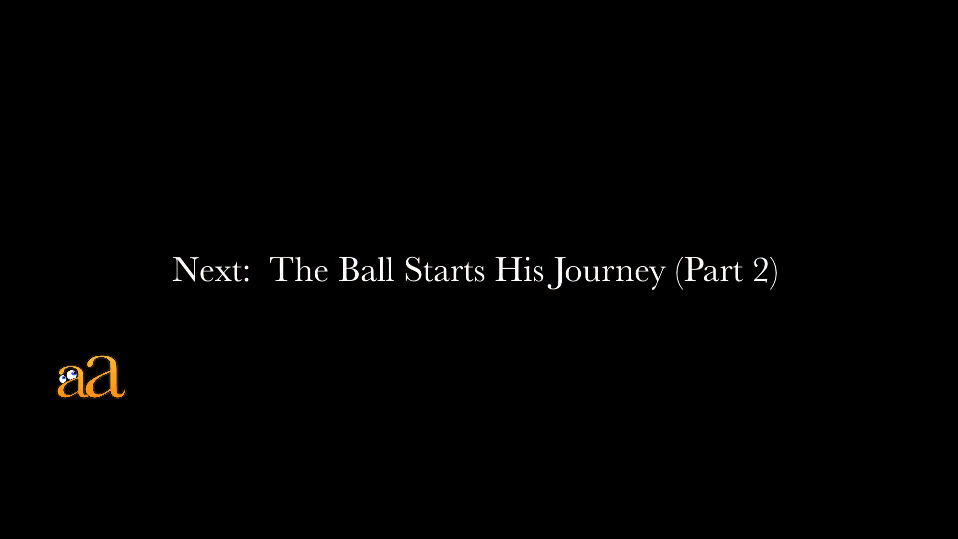